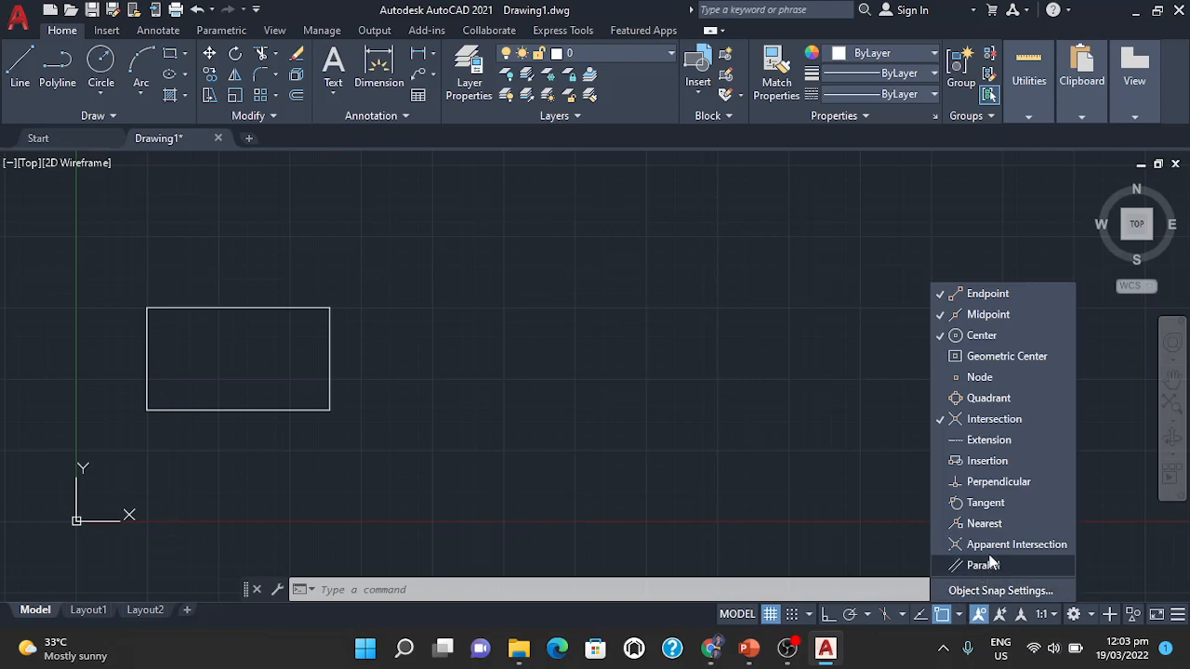
- Draw a small circle centred on the midpoint of the rectangle's left edge, with its radius well short of the corners
left_click(733, 433)
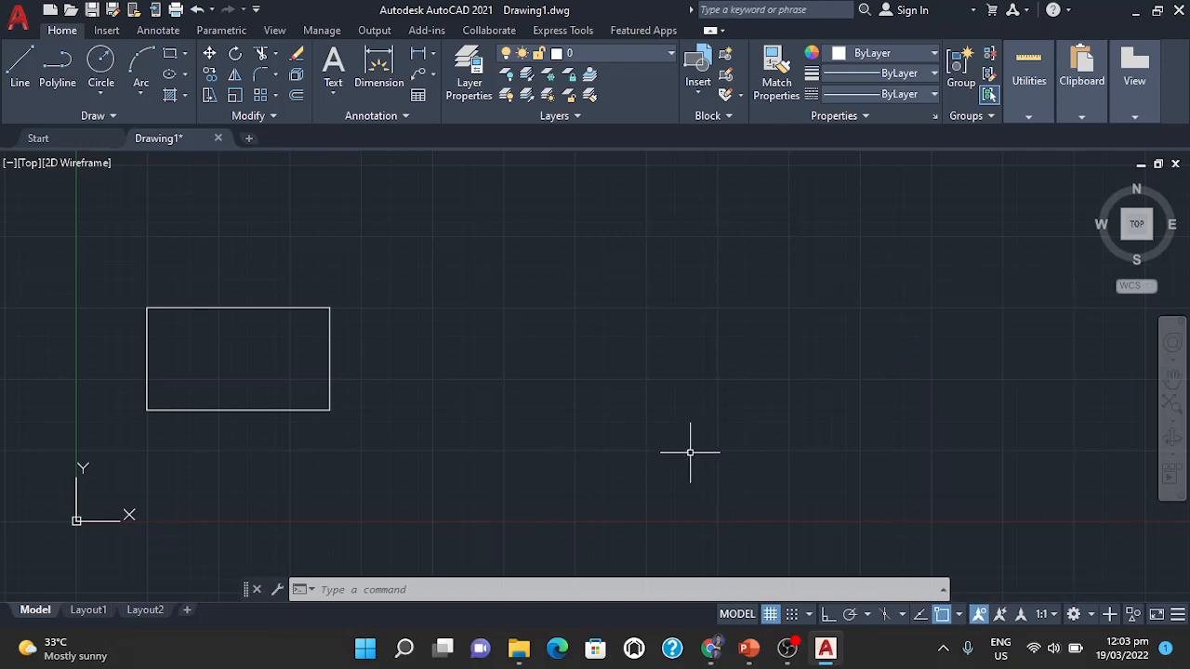
left_click(344, 589)
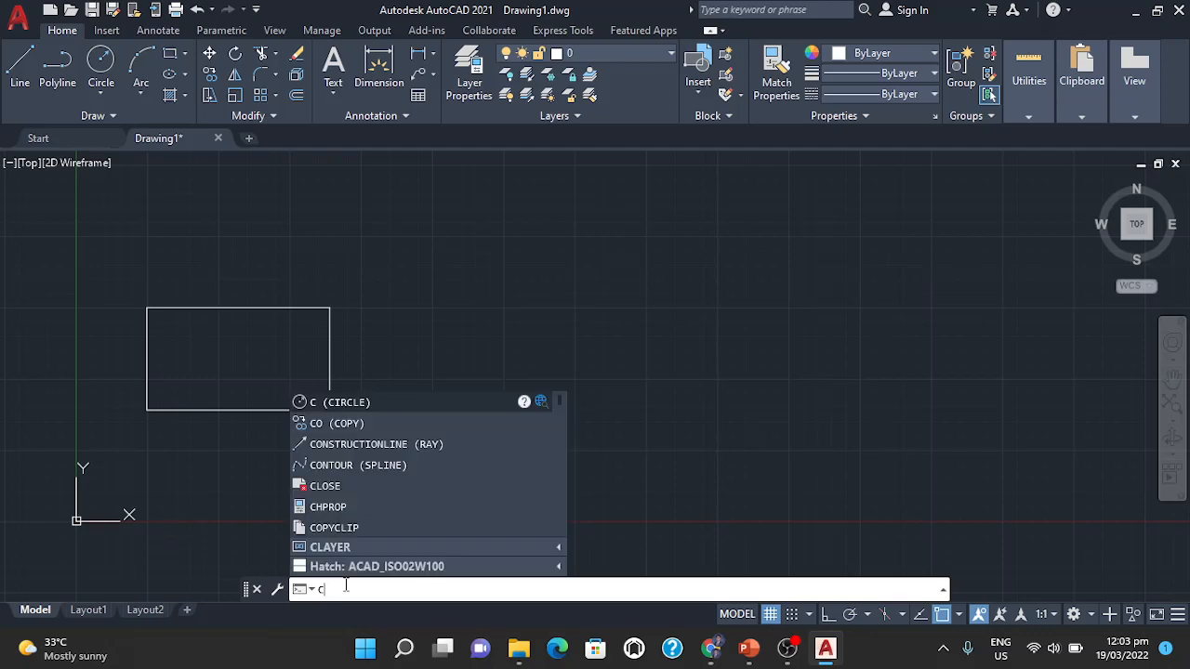
type("c")
key("Return")
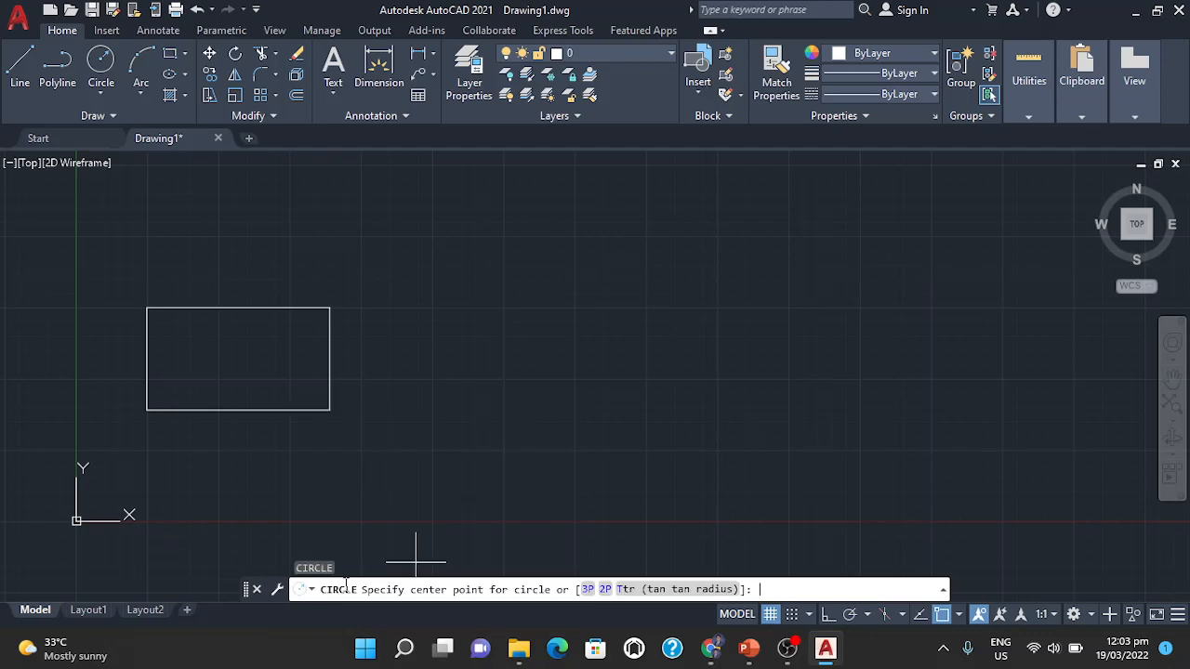
left_click(146, 358)
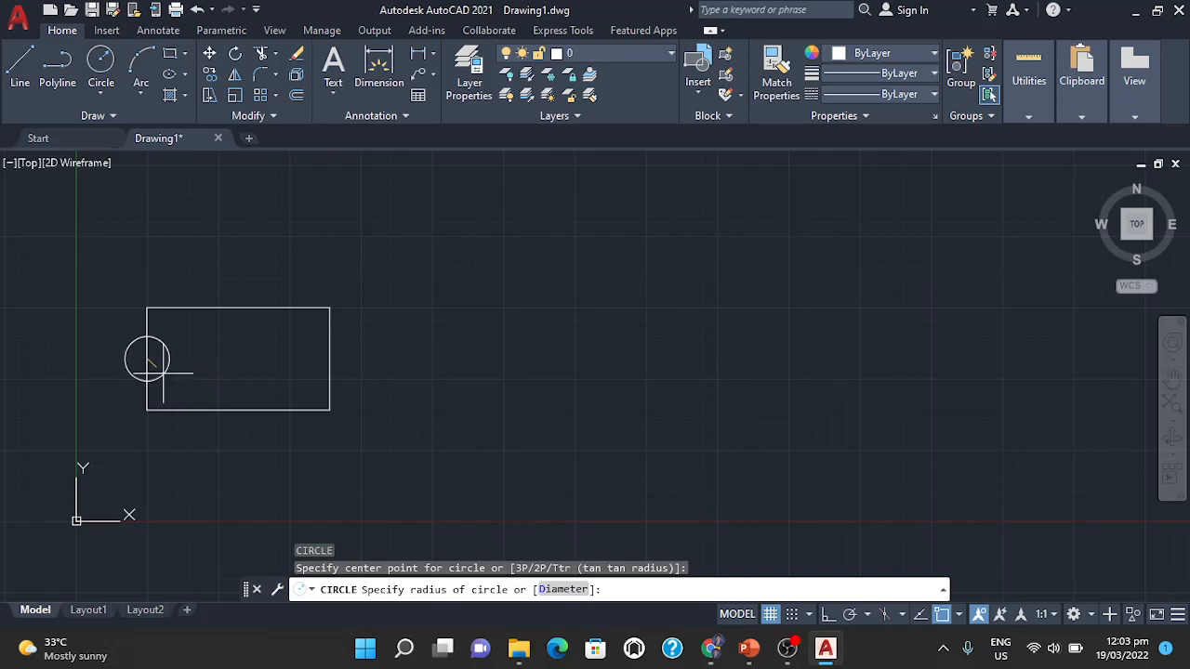
left_click(174, 377)
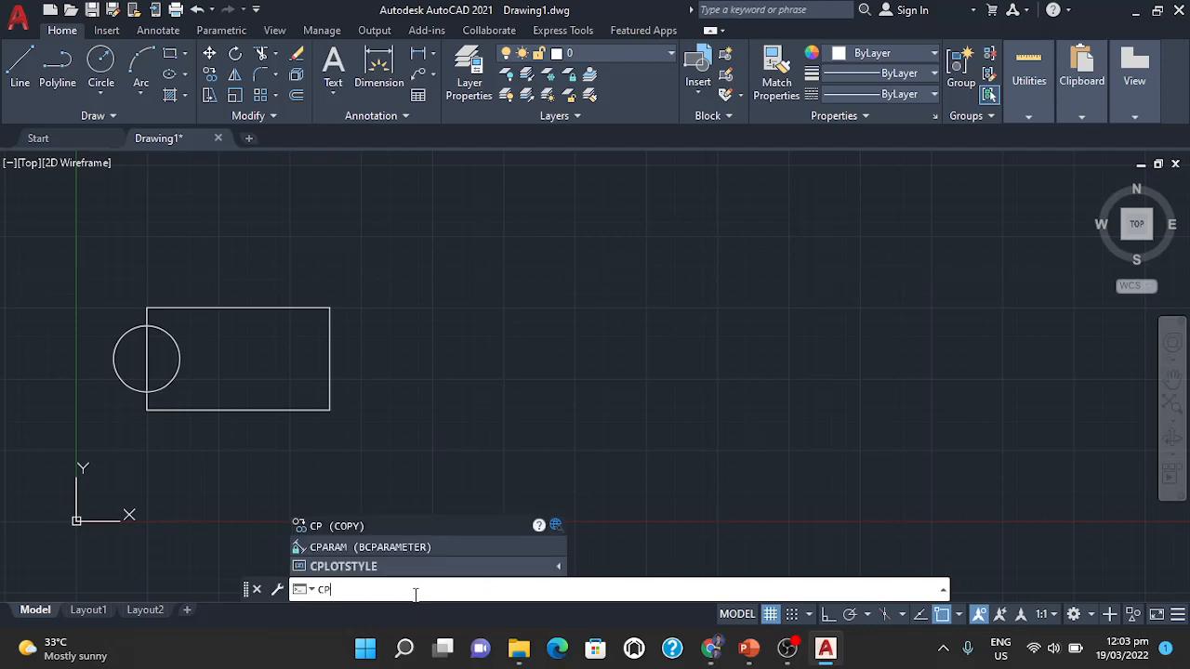
- Copy the circle from its centre to the midpoints of the rectangle's upper edge and right edge
key("Return")
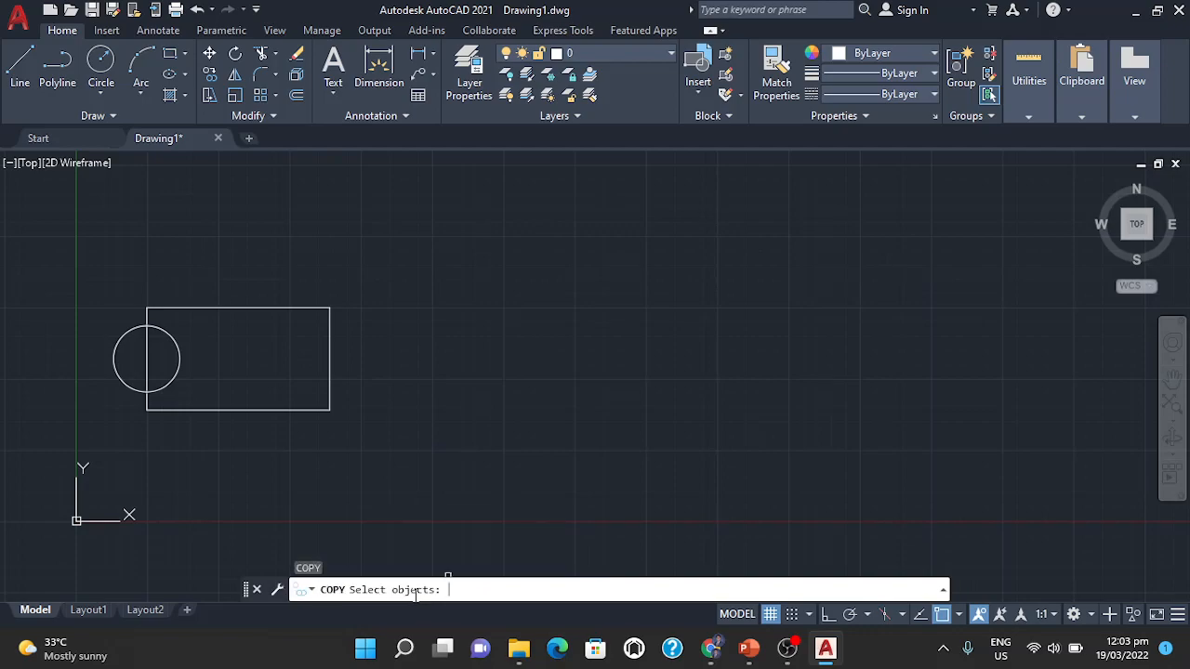
left_click(167, 384)
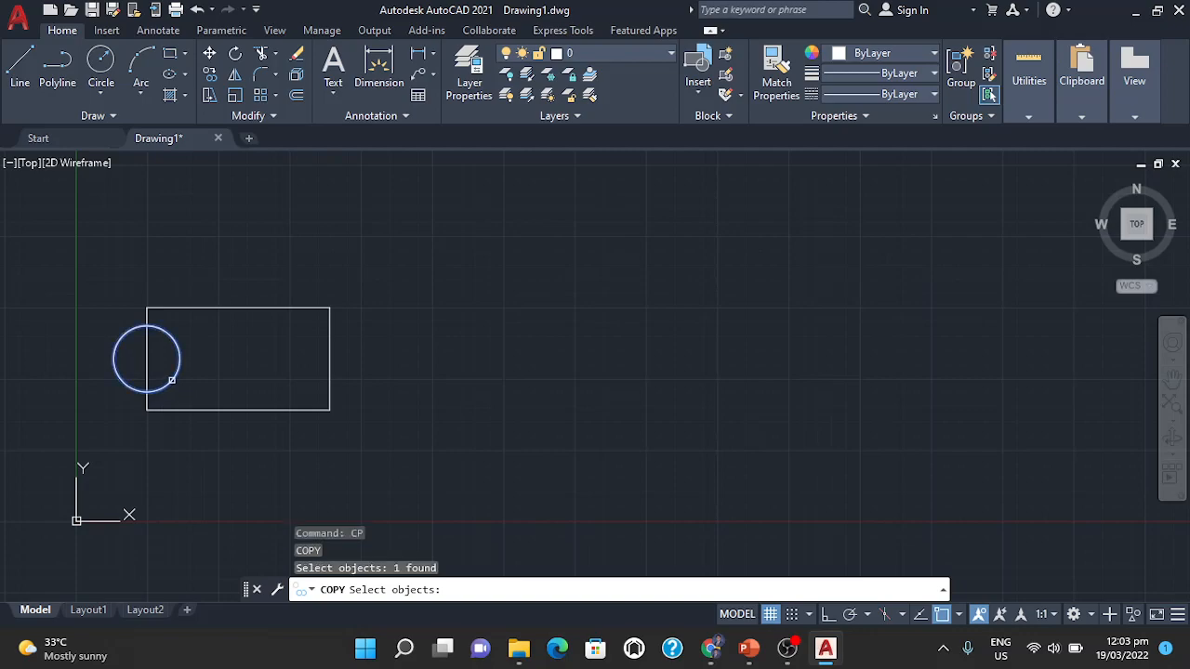
key("Return")
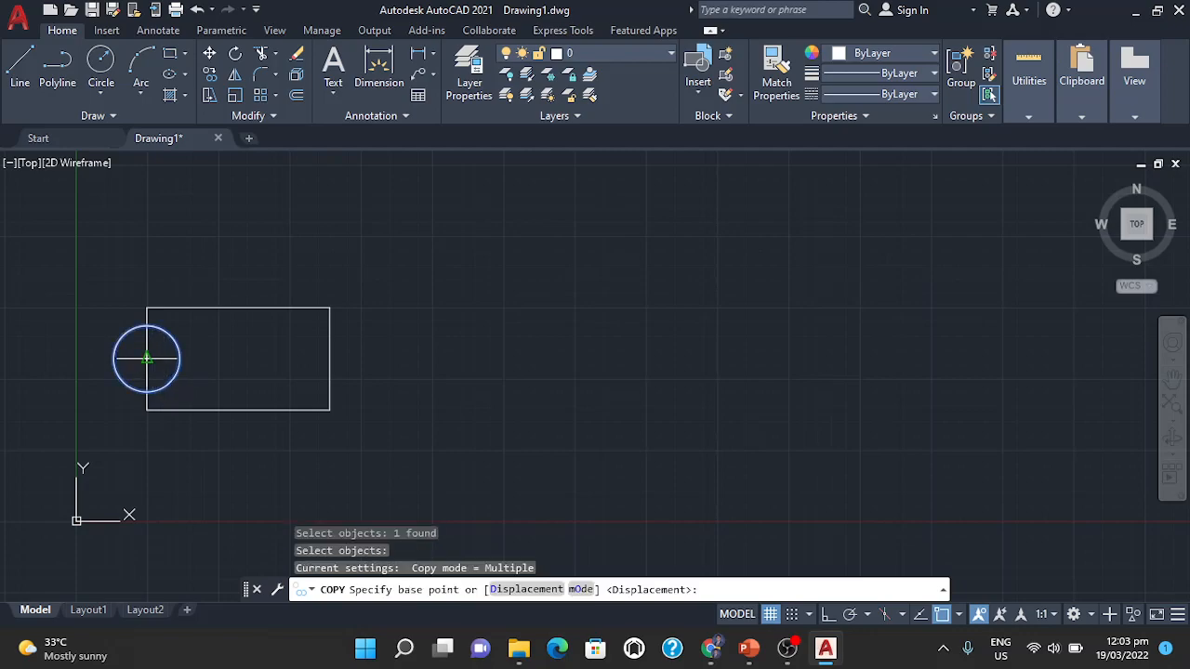
left_click(146, 358)
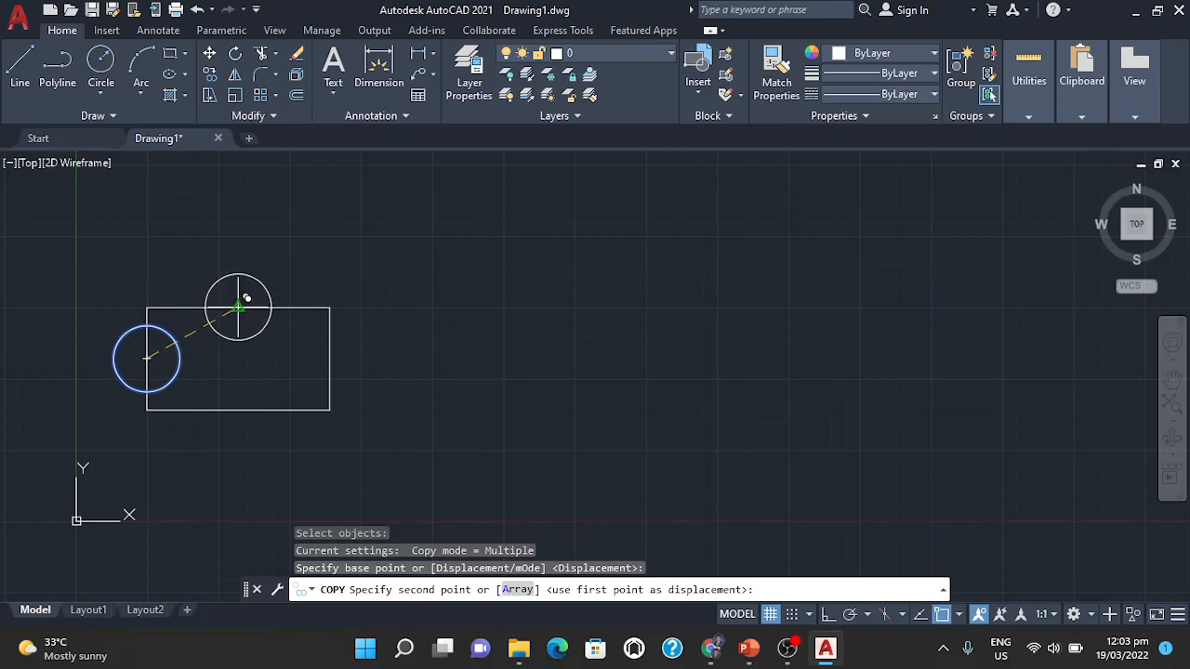
left_click(239, 306)
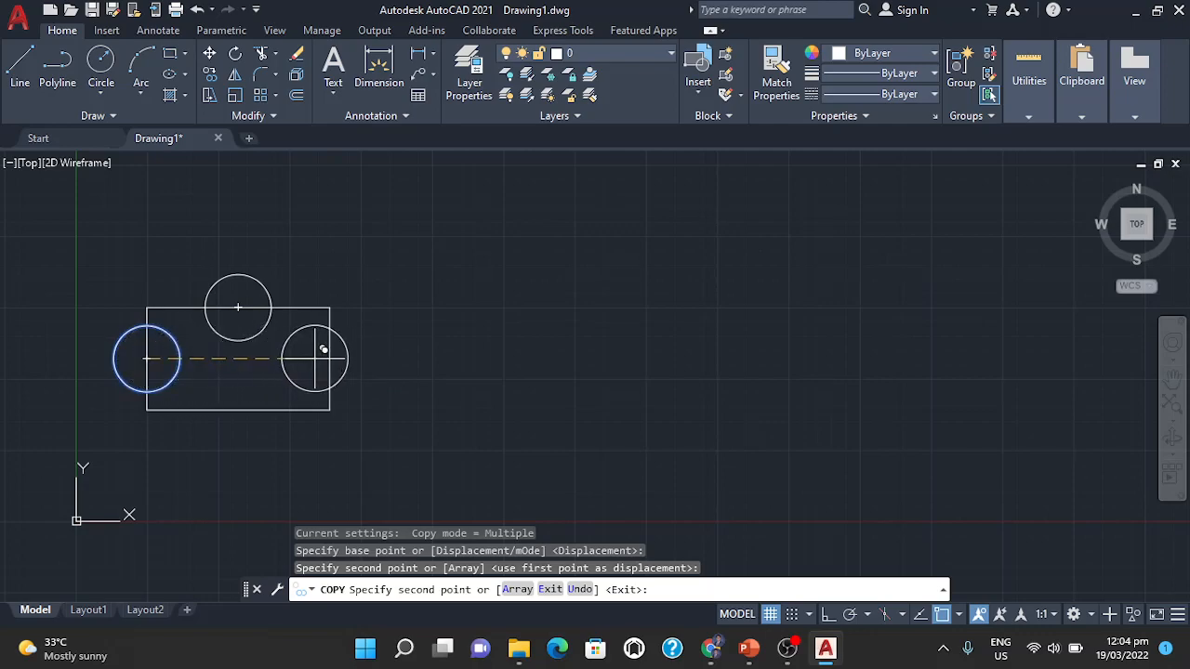
left_click(333, 352)
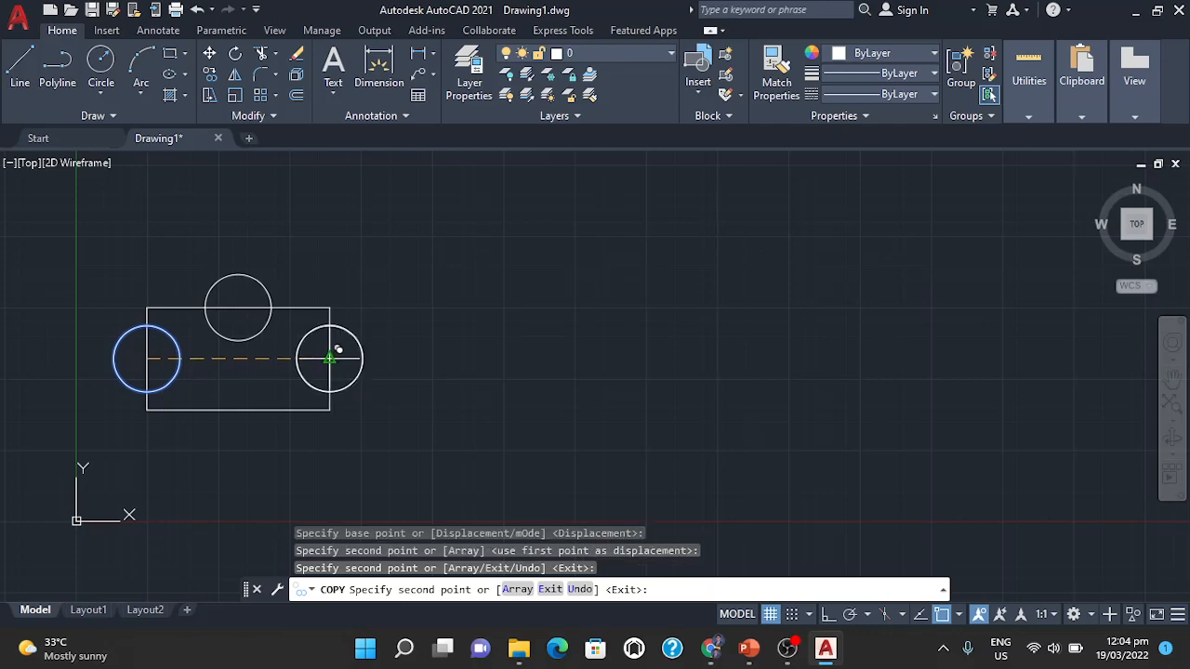
key("Return")
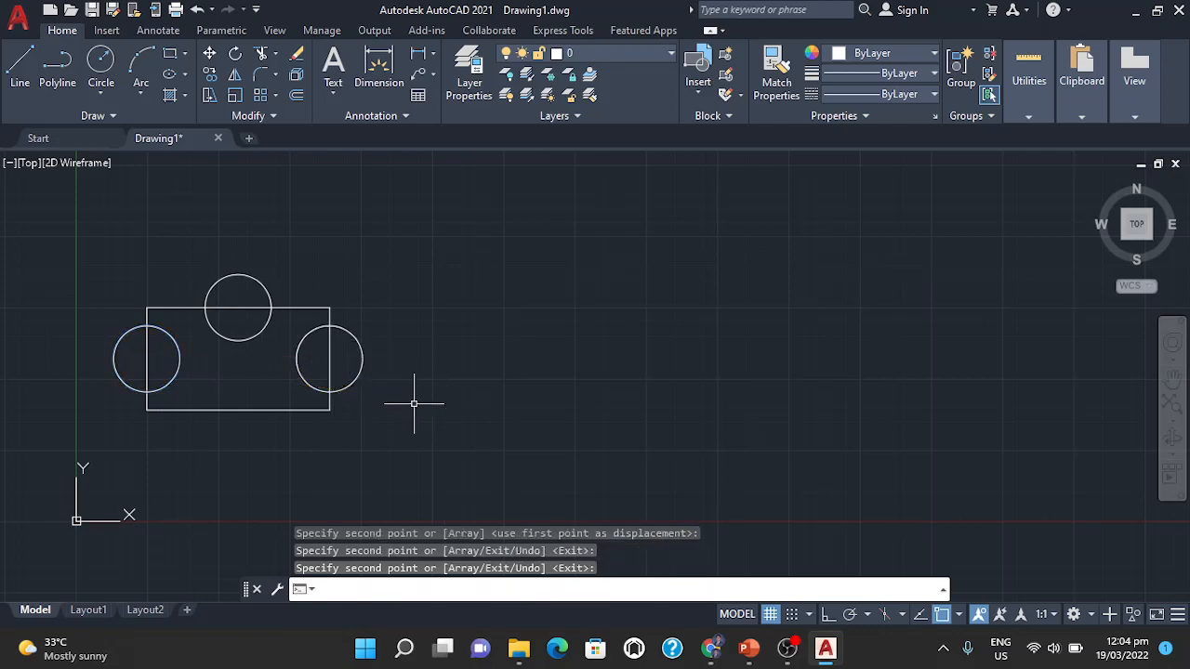
- Copy the rectangle with its three circles three times with Ortho on, in a horizontal row of roughly evenly spaced figures to its right
middle_click_drag(491, 412, 462, 430)
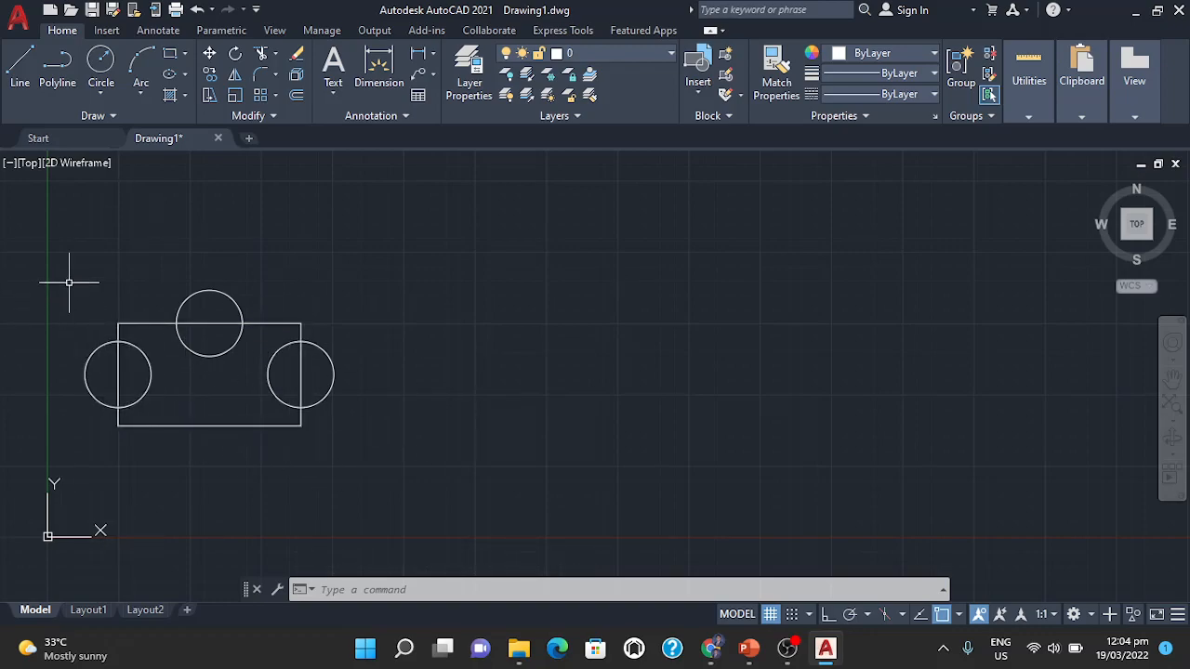
left_click(55, 242)
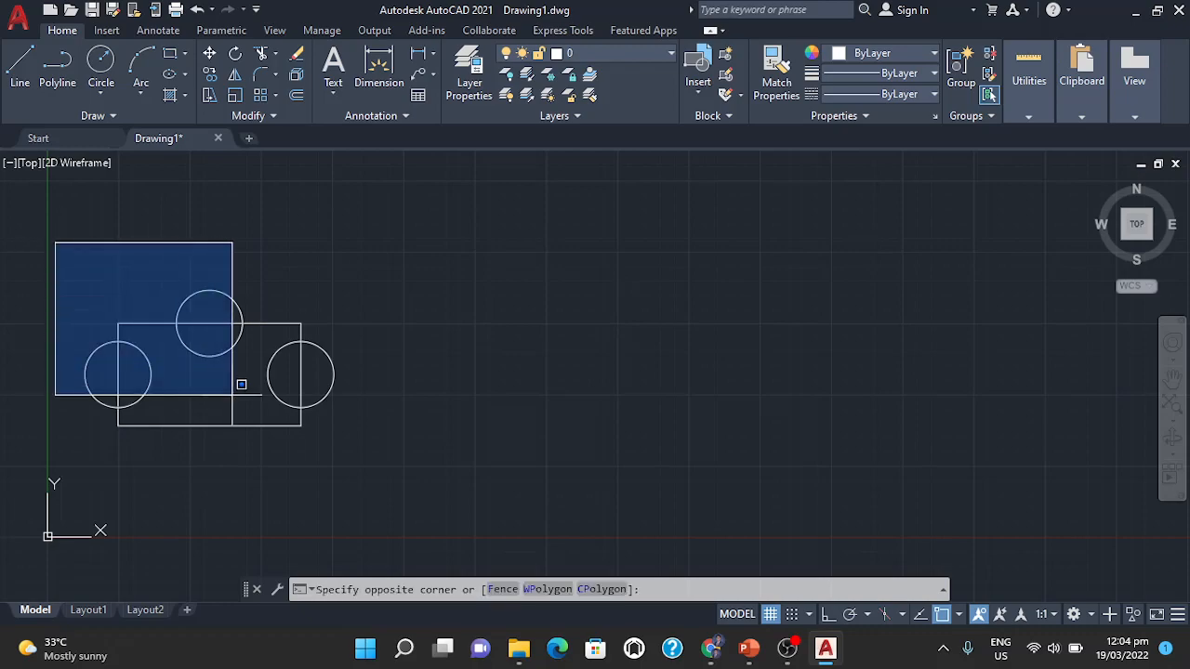
left_click(380, 502)
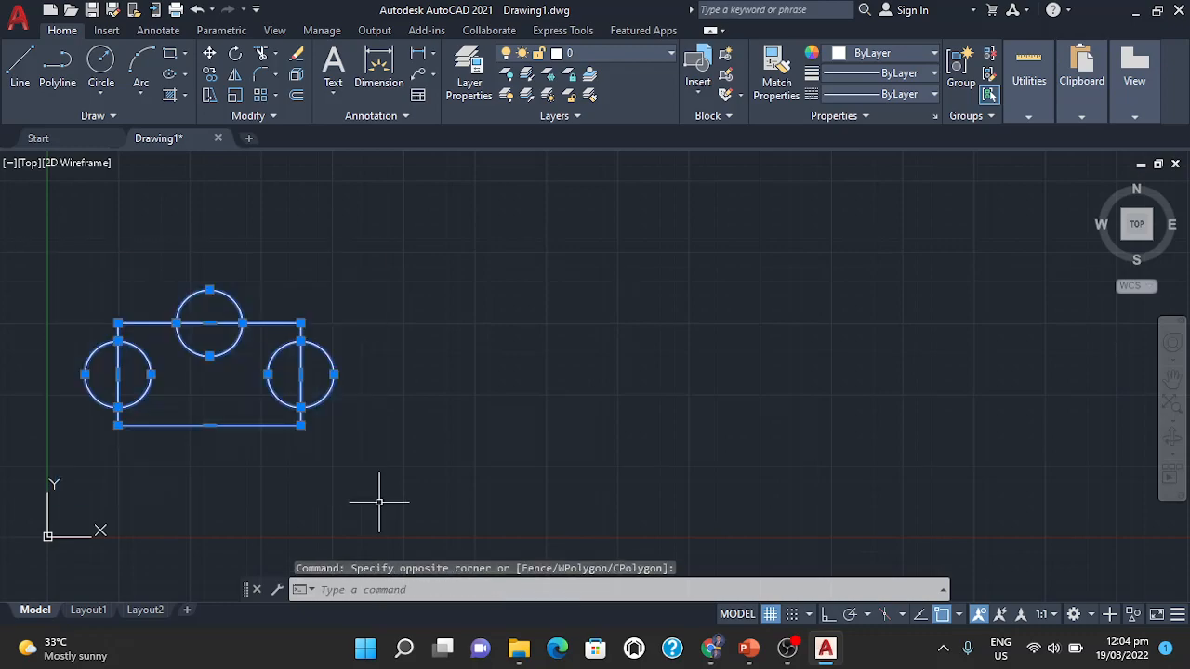
type("CP")
key("Return")
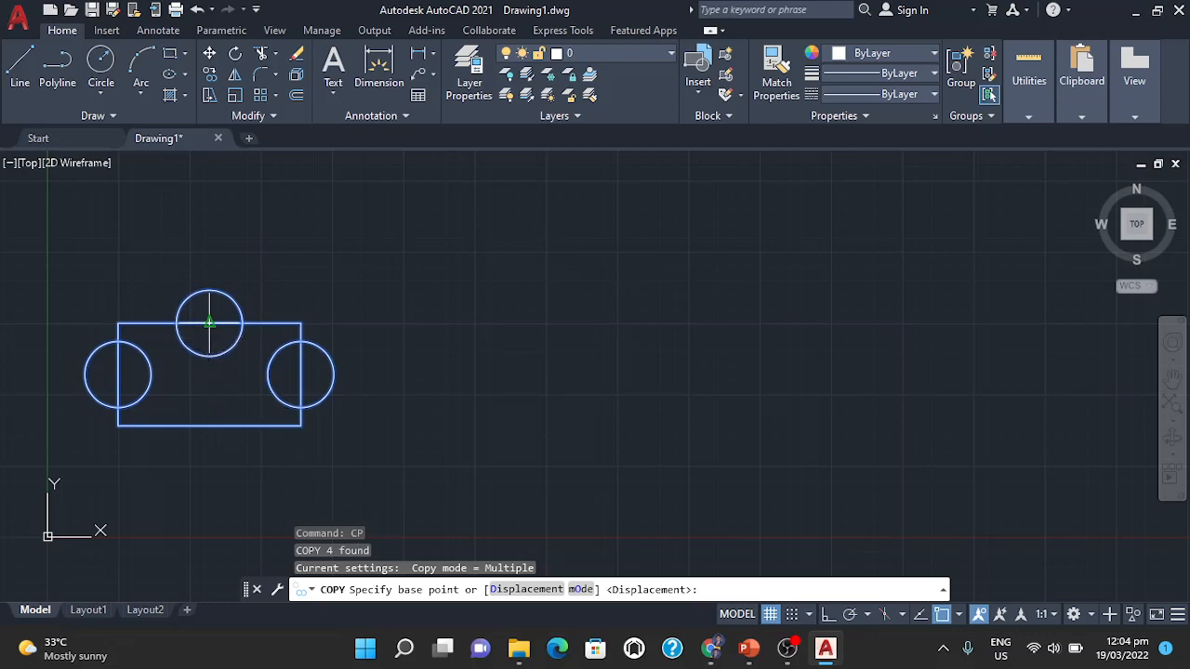
left_click(118, 375)
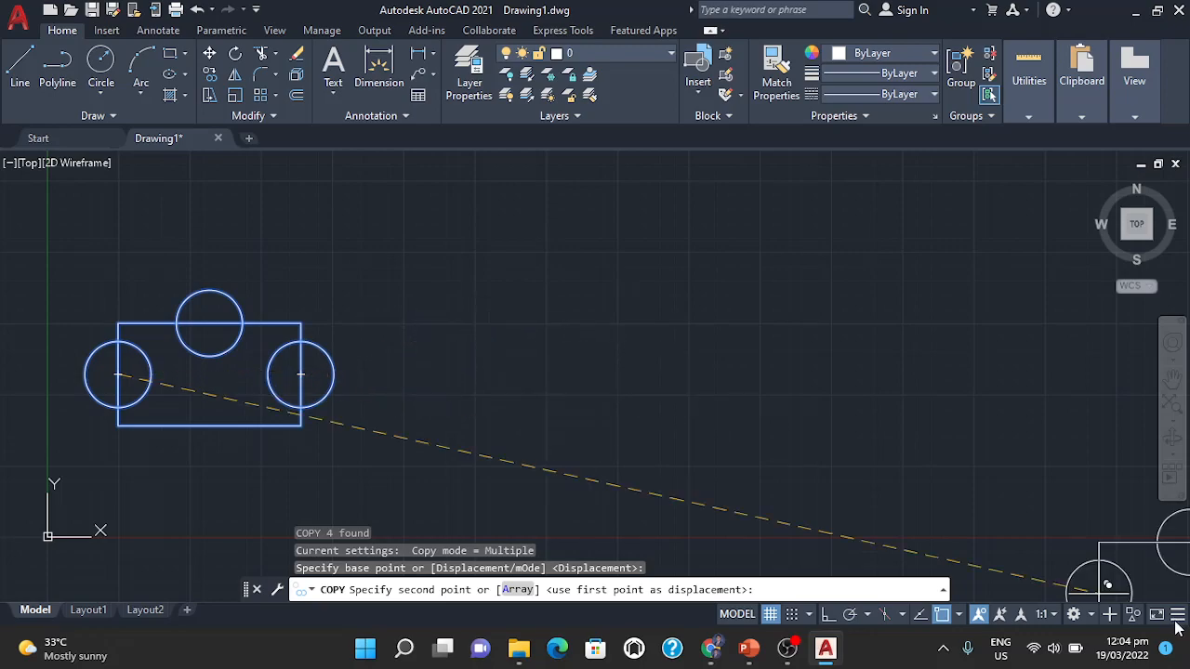
left_click(828, 615)
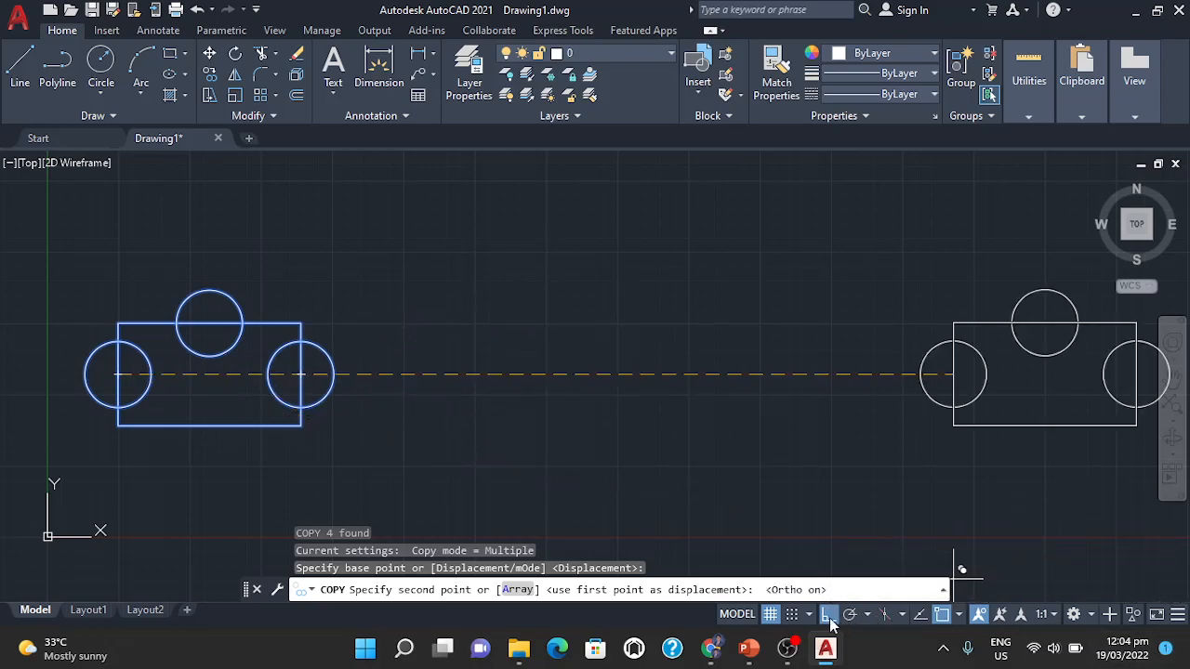
left_click(401, 327)
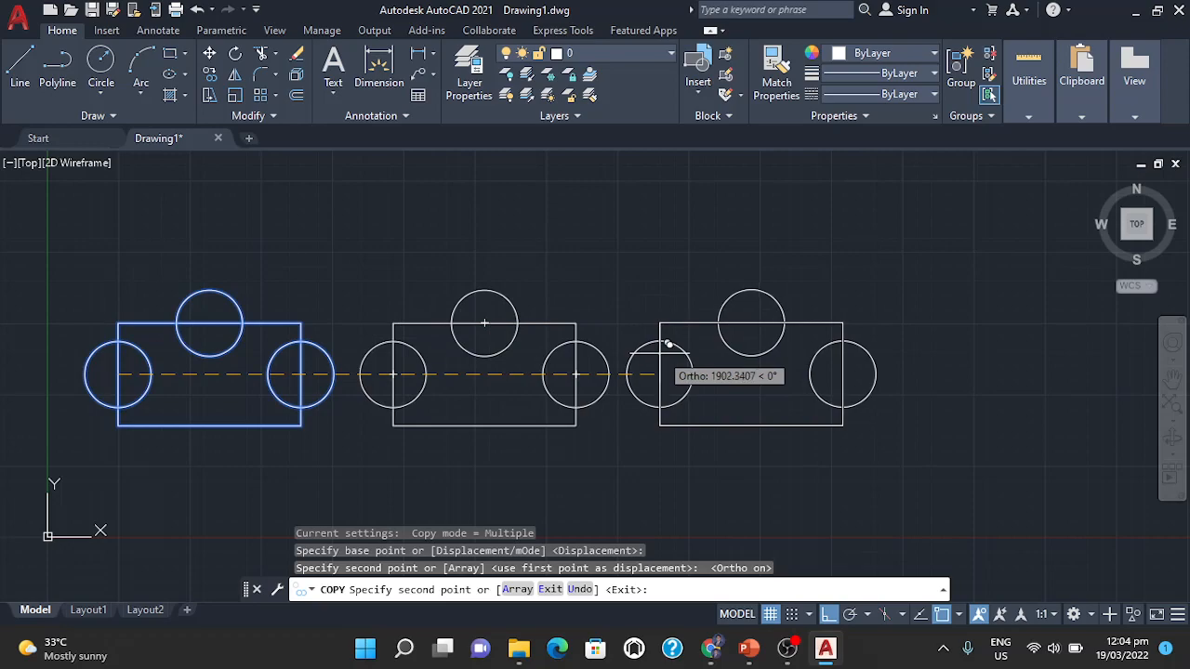
left_click(668, 358)
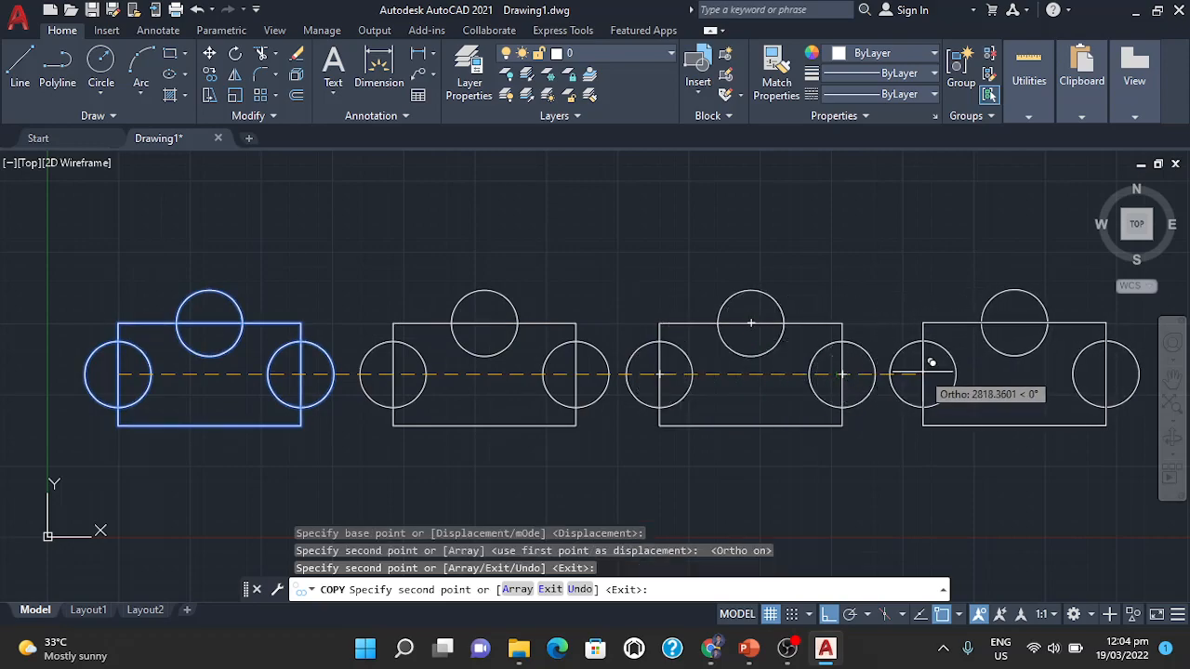
left_click(929, 372)
key("Escape")
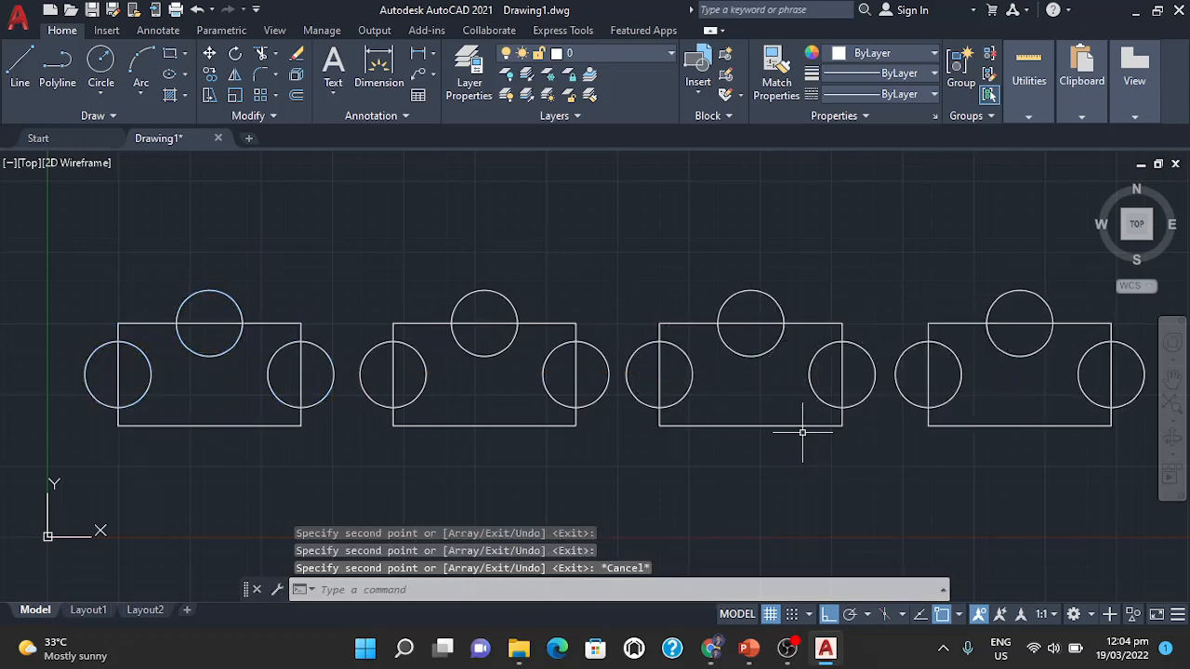
- Examine the Boolean Operation examples on the PowerPoint slide and return to the AutoCAD drawing
key("alt+Tab")
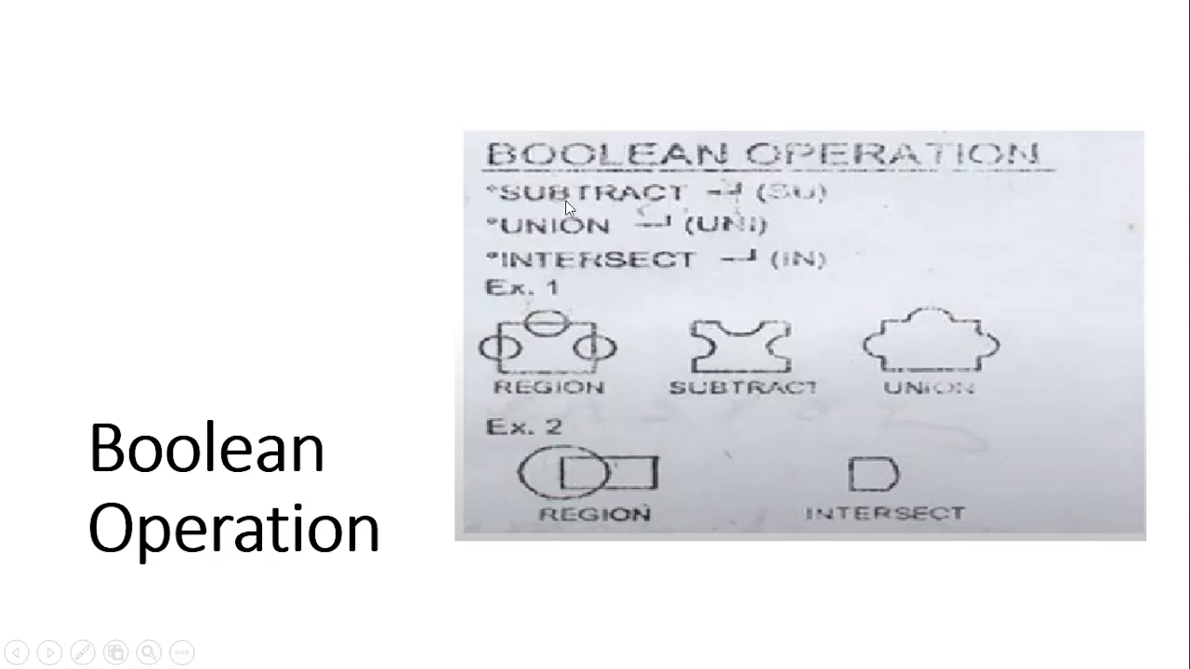
key("alt+Tab")
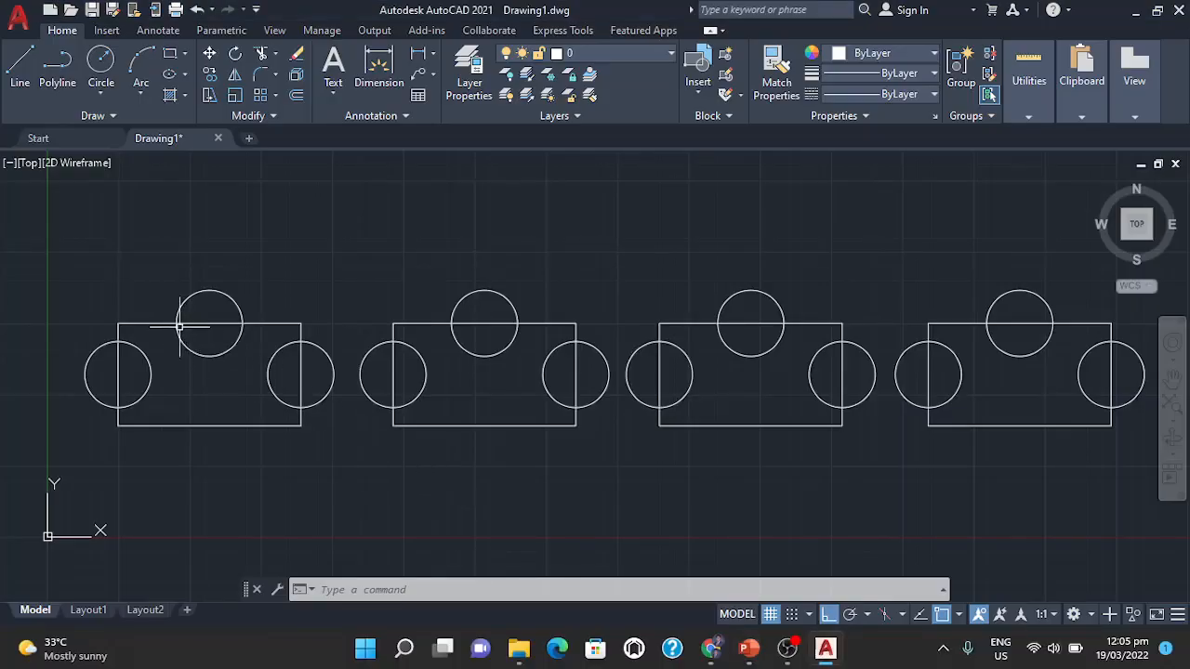
middle_click_drag(585, 228, 555, 241)
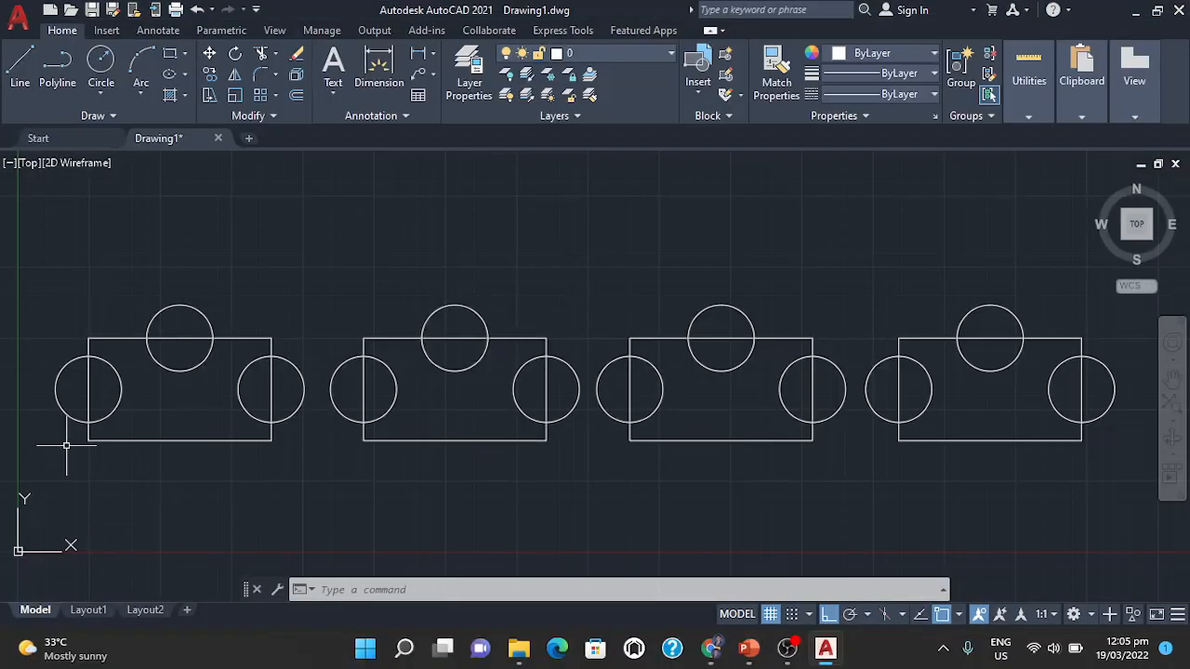
left_click(41, 269)
left_click(325, 505)
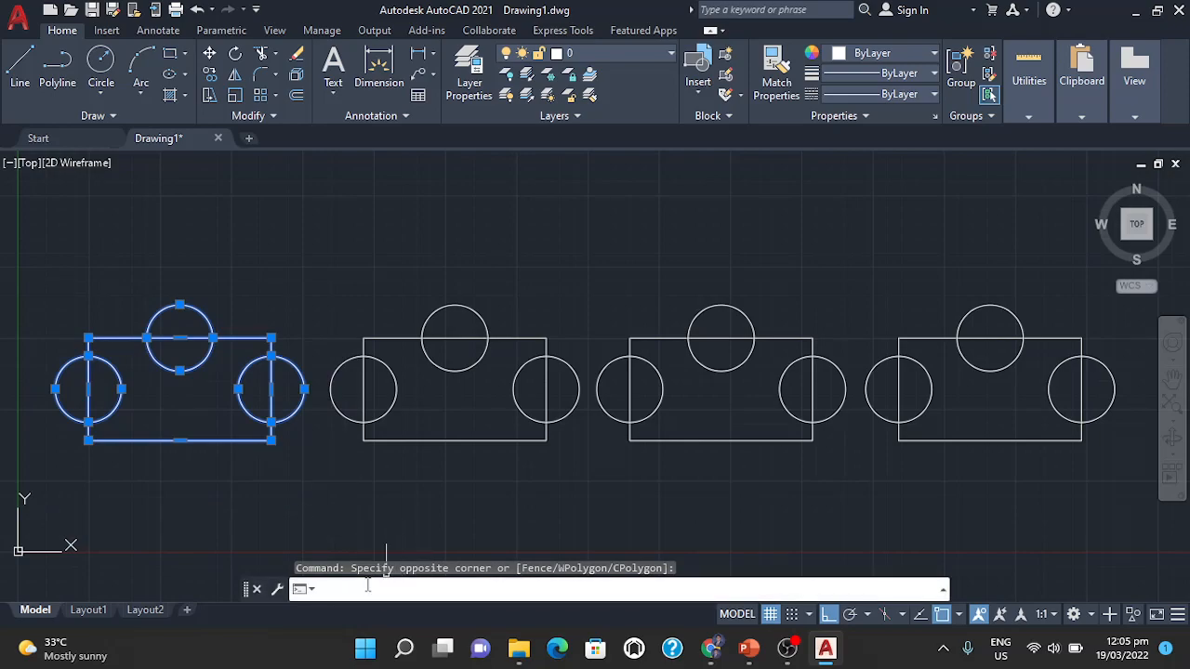
key("Escape")
key("Escape")
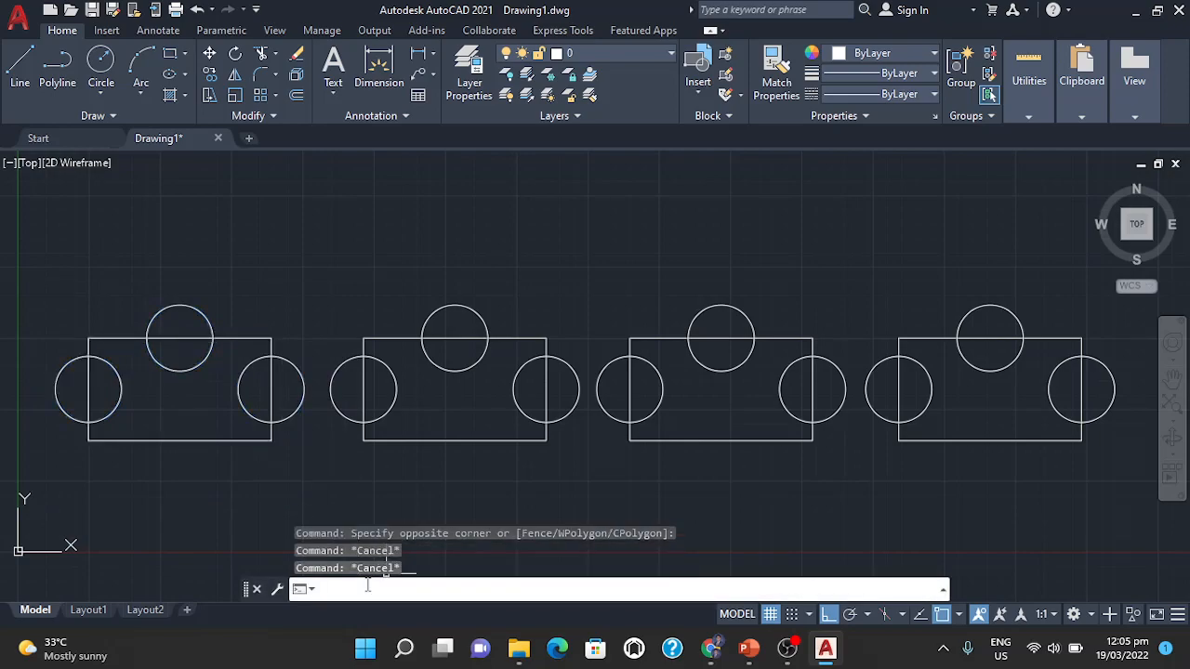
- Convert the rectangle and three circles of the first, leftmost figure into regions
type("reg")
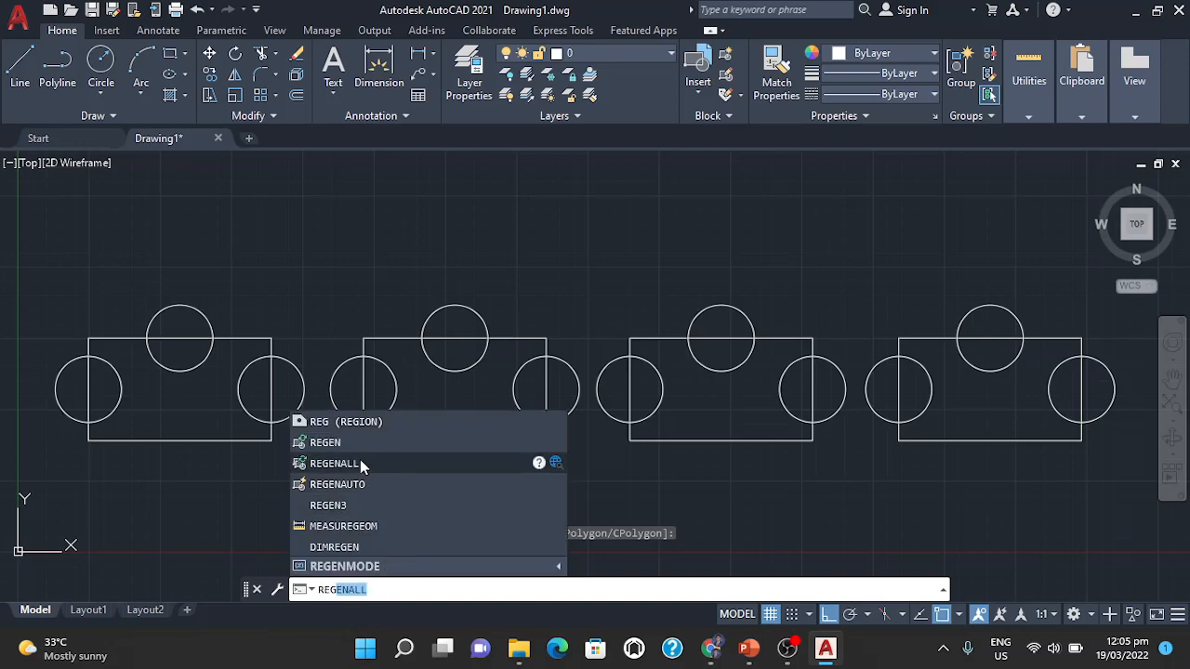
left_click(359, 418)
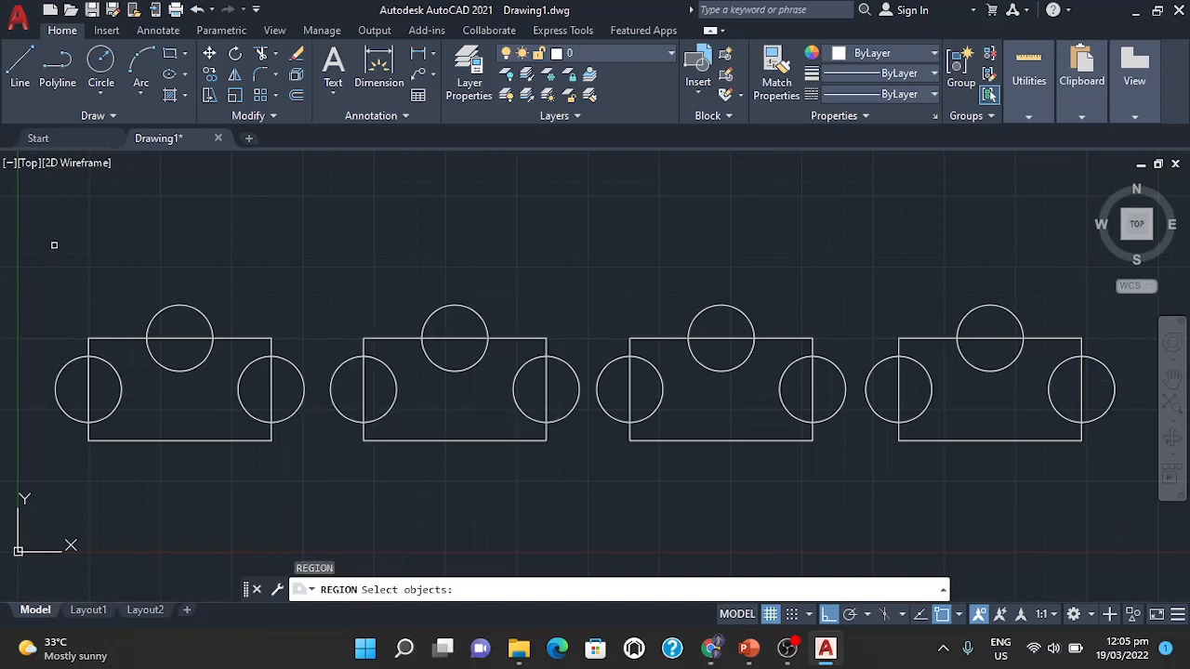
left_click(29, 269)
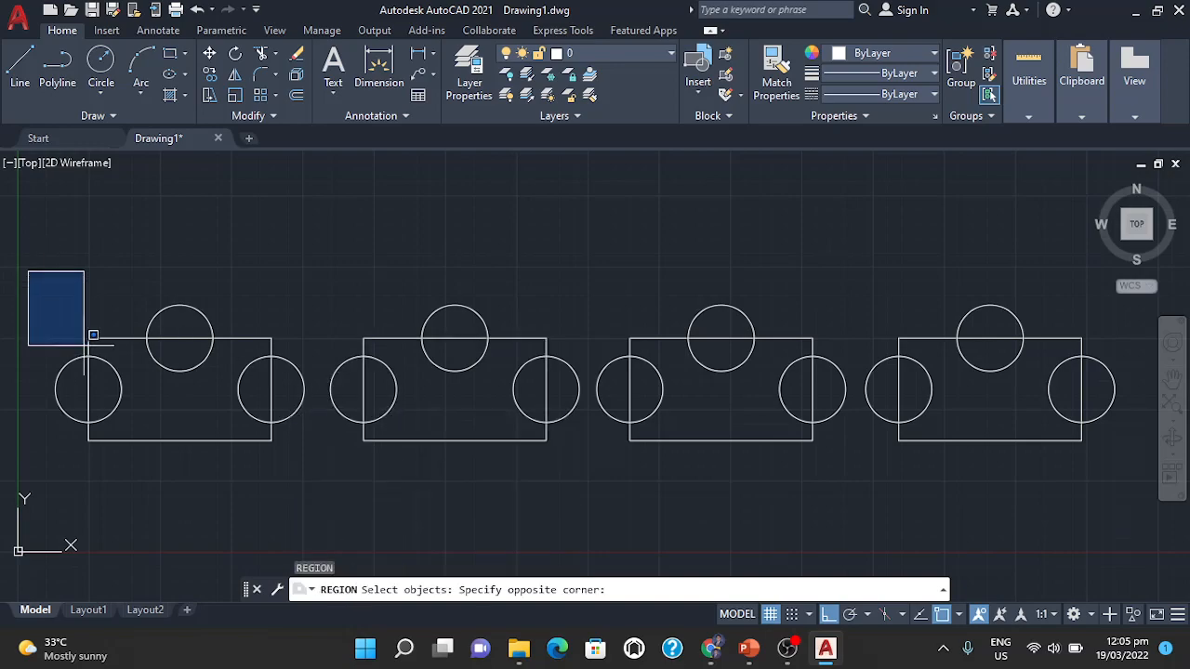
left_click(319, 489)
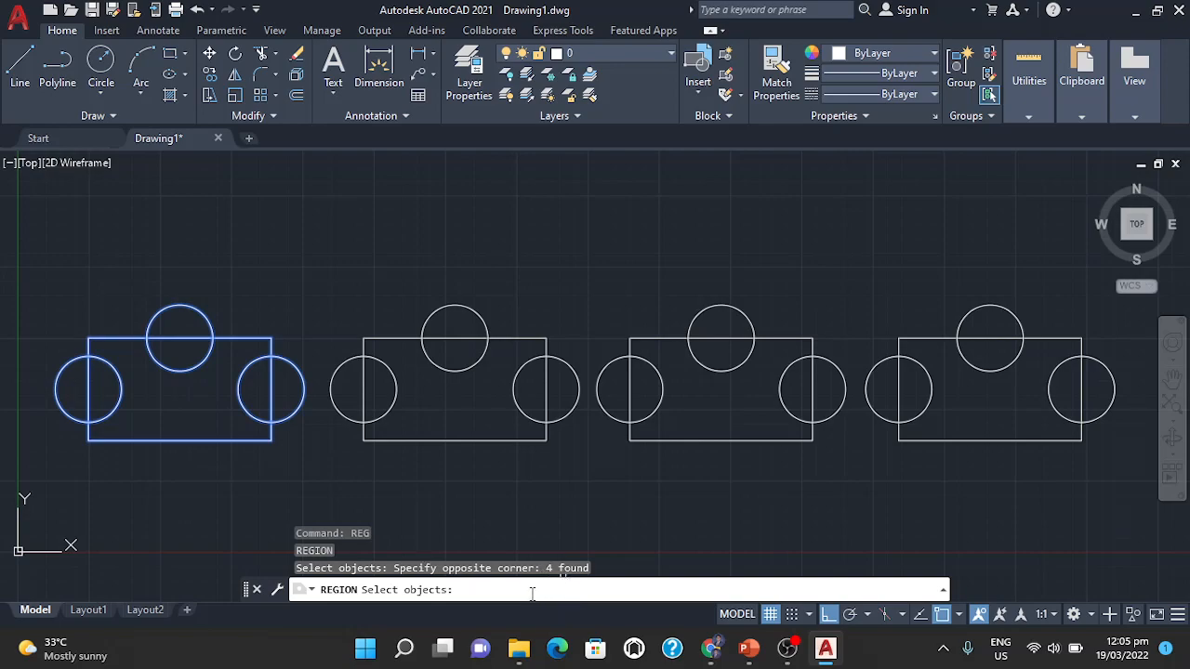
key("Return")
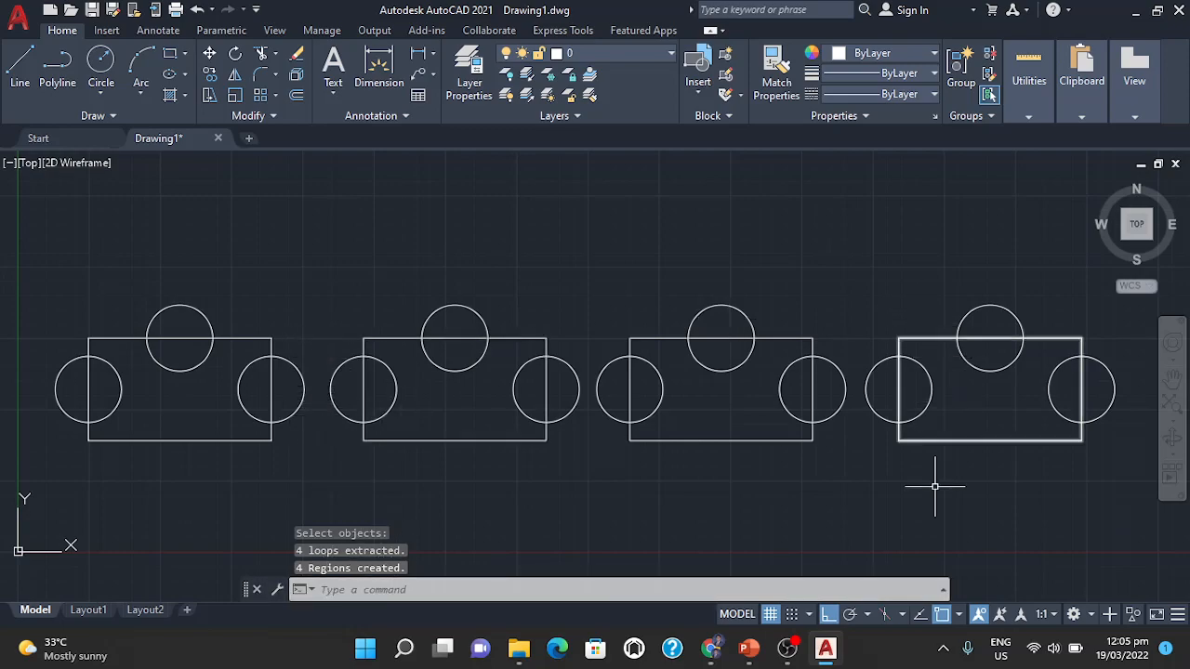
- Convert the rectangle and three circles of the second figure in the row into regions
type("reg")
key("Return")
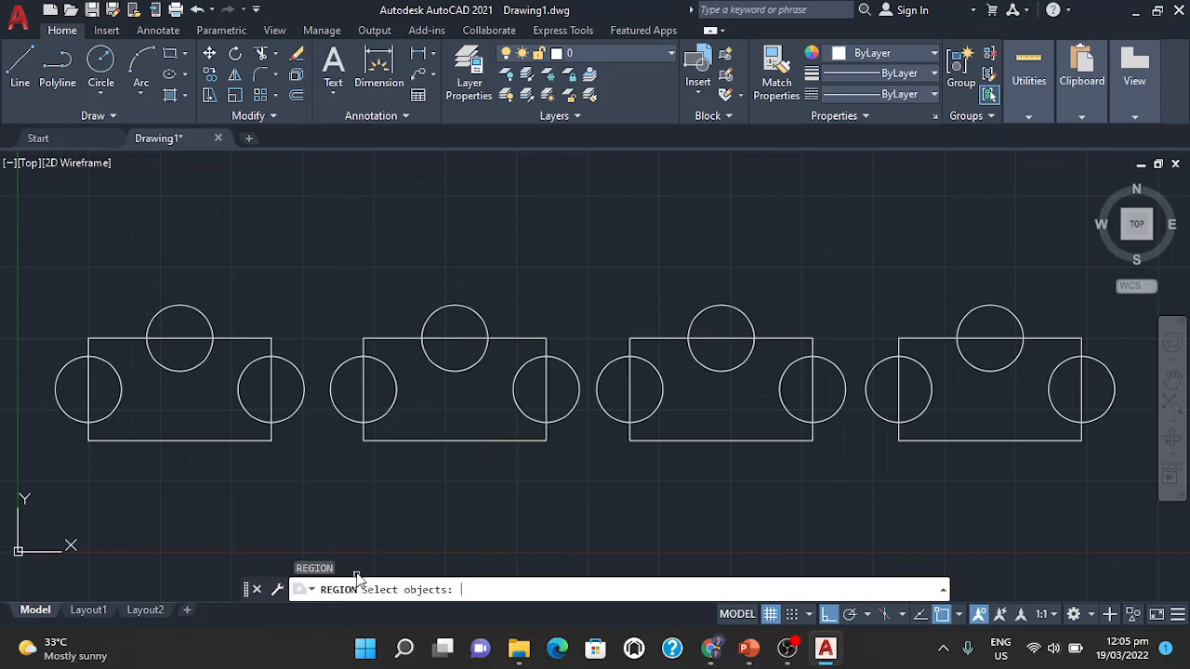
left_click(313, 277)
left_click(591, 503)
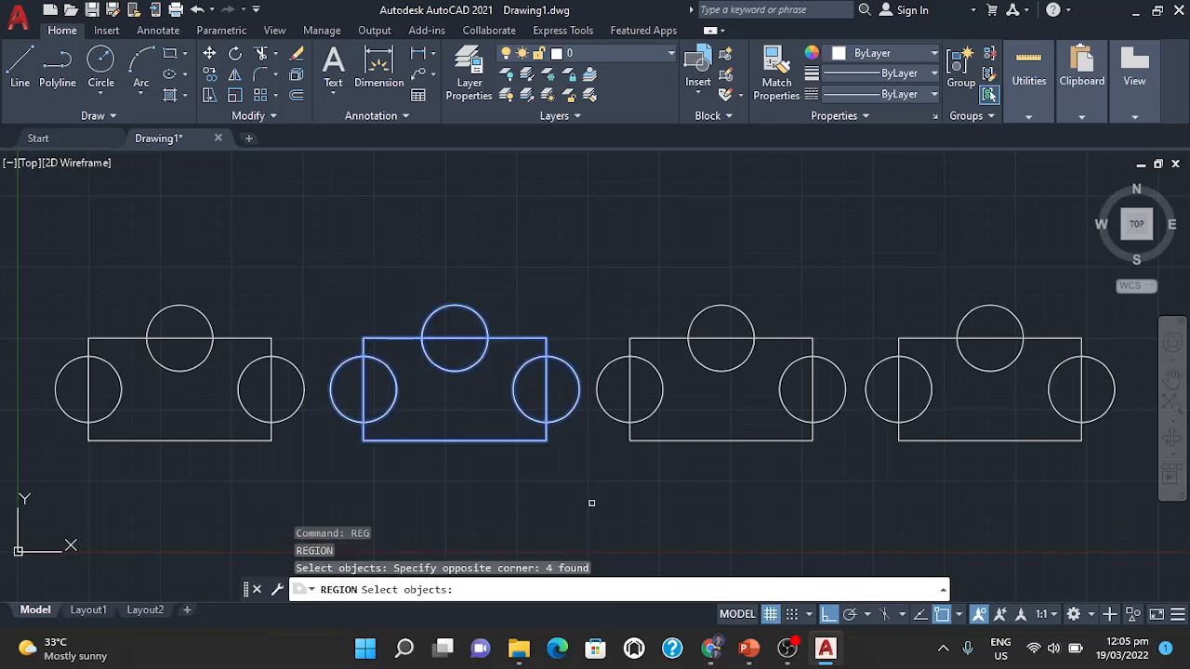
key("Return")
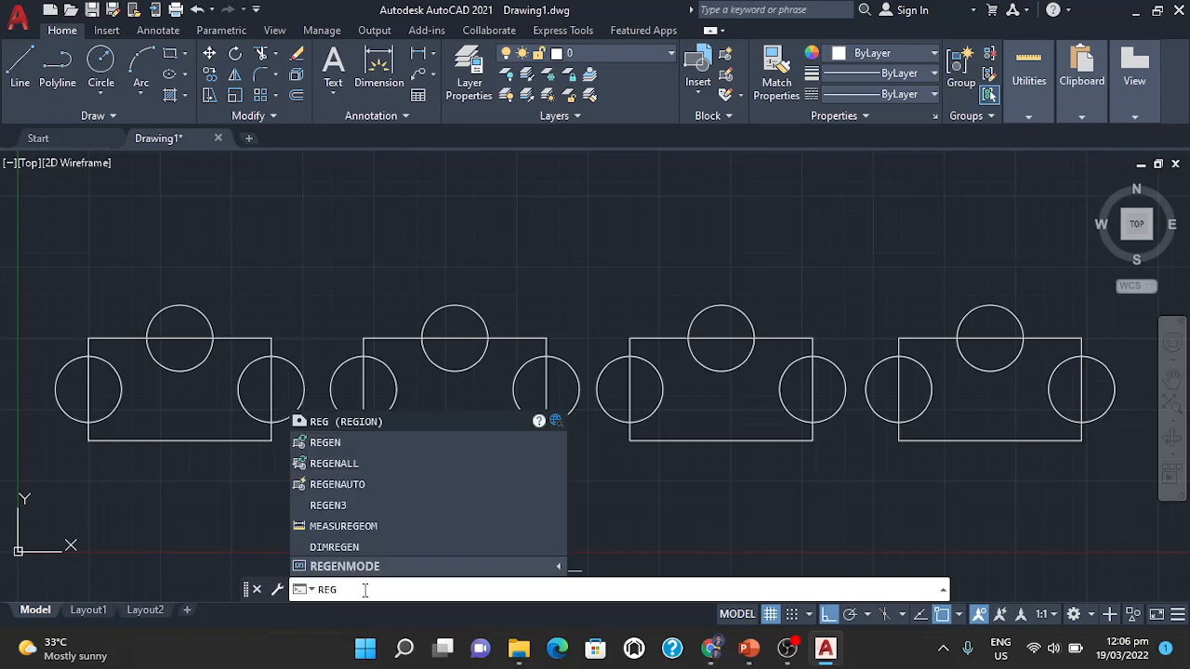
- Convert the rectangle and three circles of the third figure in the row into regions
key("Return")
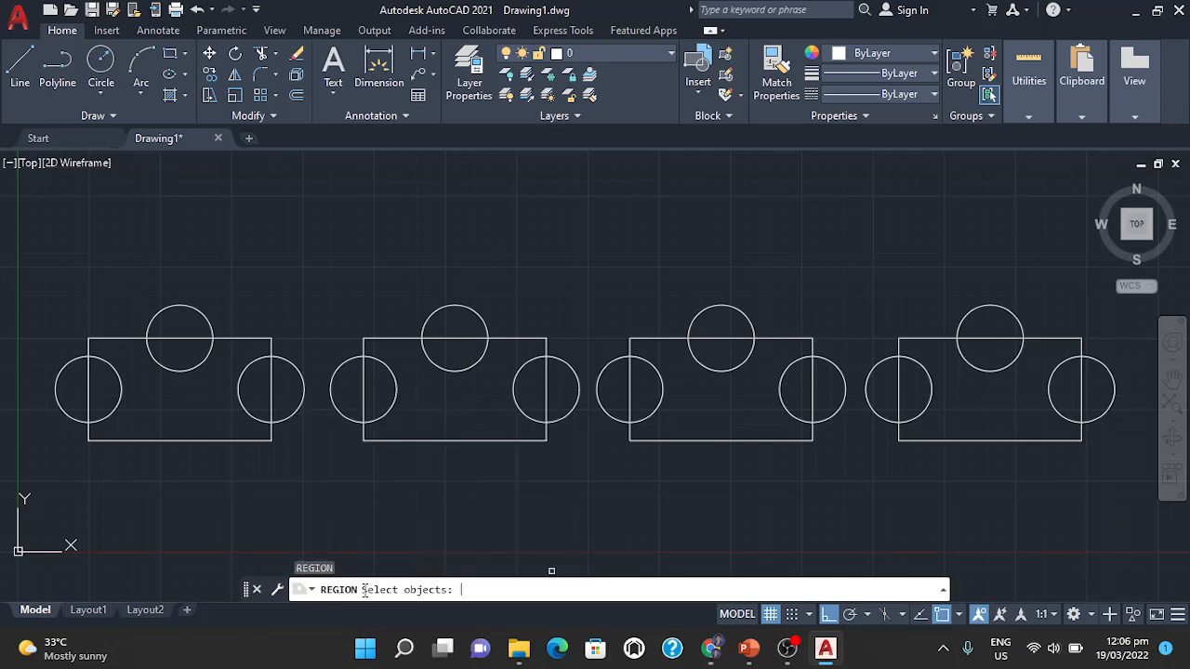
mouse_move(587, 280)
left_mouse_down()
mouse_move(810, 492)
mouse_move(824, 441)
mouse_move(609, 296)
left_mouse_up()
left_click(580, 275)
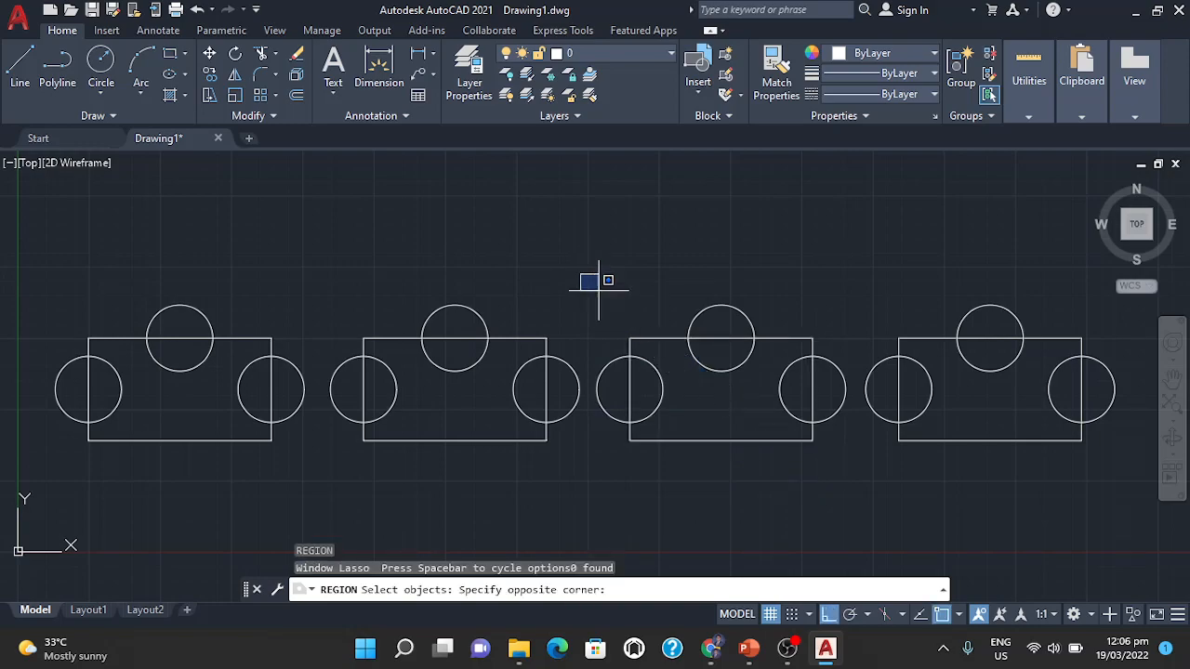
left_click(857, 493)
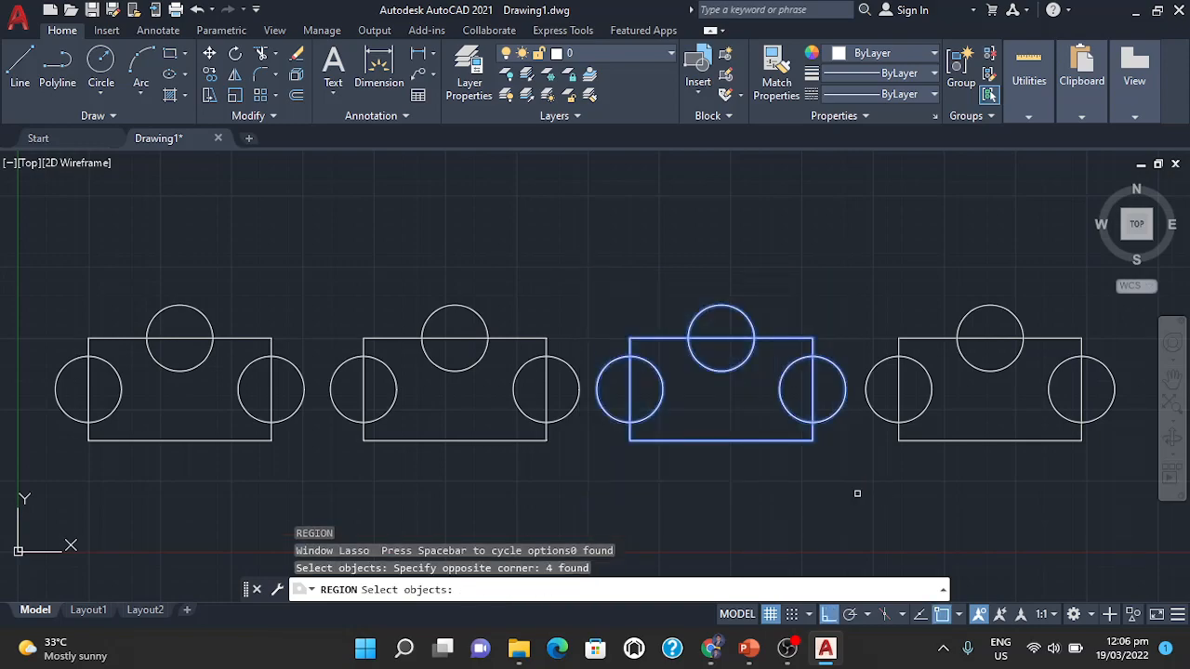
key("Return")
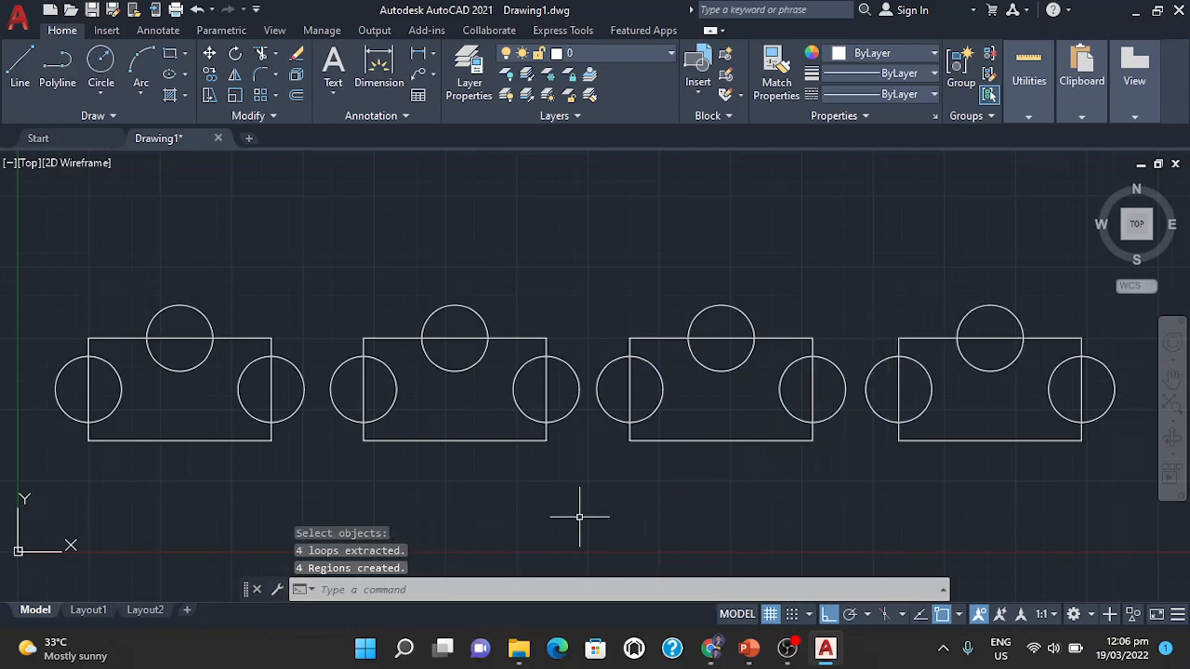
- Convert the rectangle and three circles of the fourth, rightmost figure into regions
type("re")
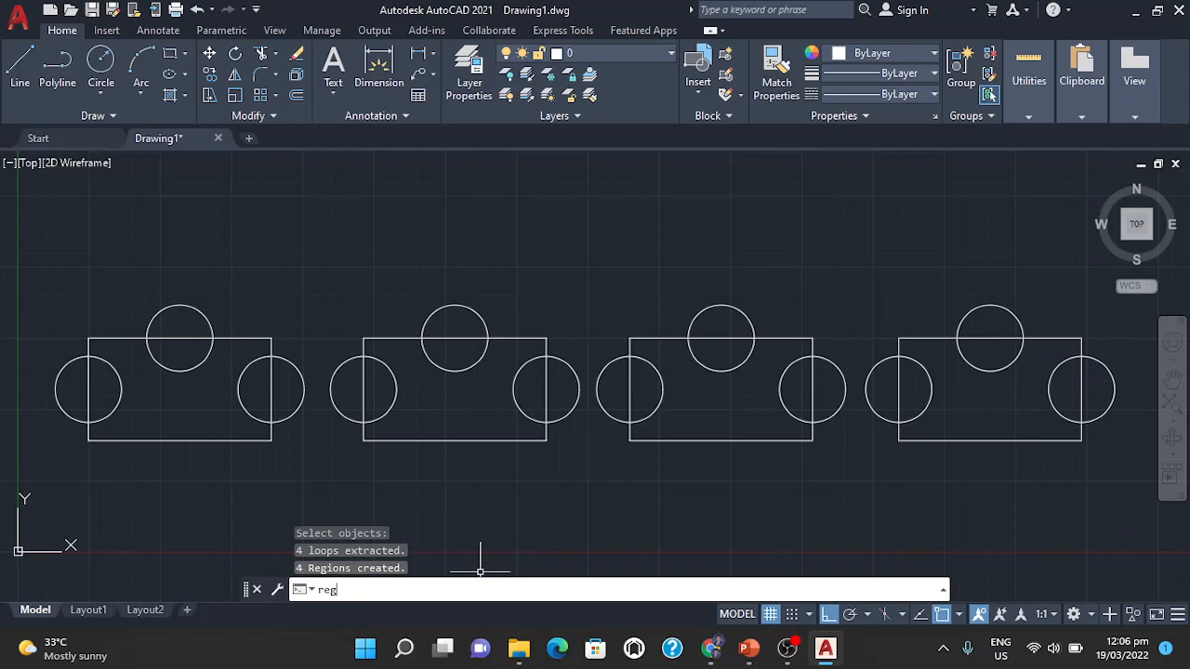
type("g")
key("Return")
left_click(849, 274)
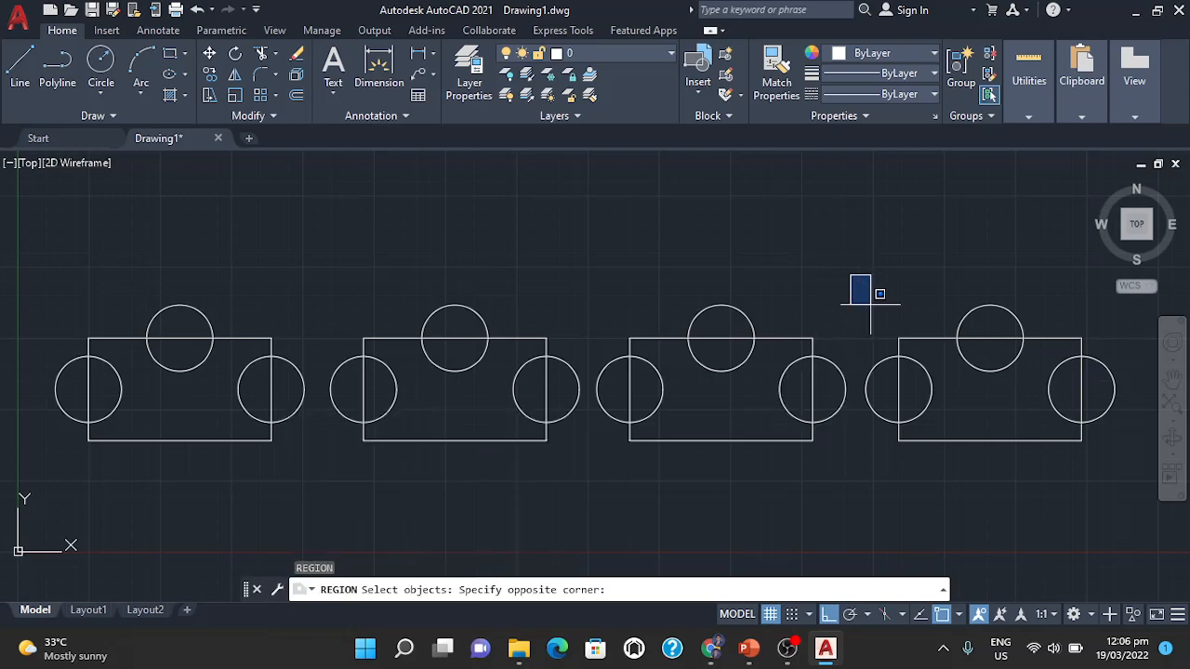
left_click(1112, 515)
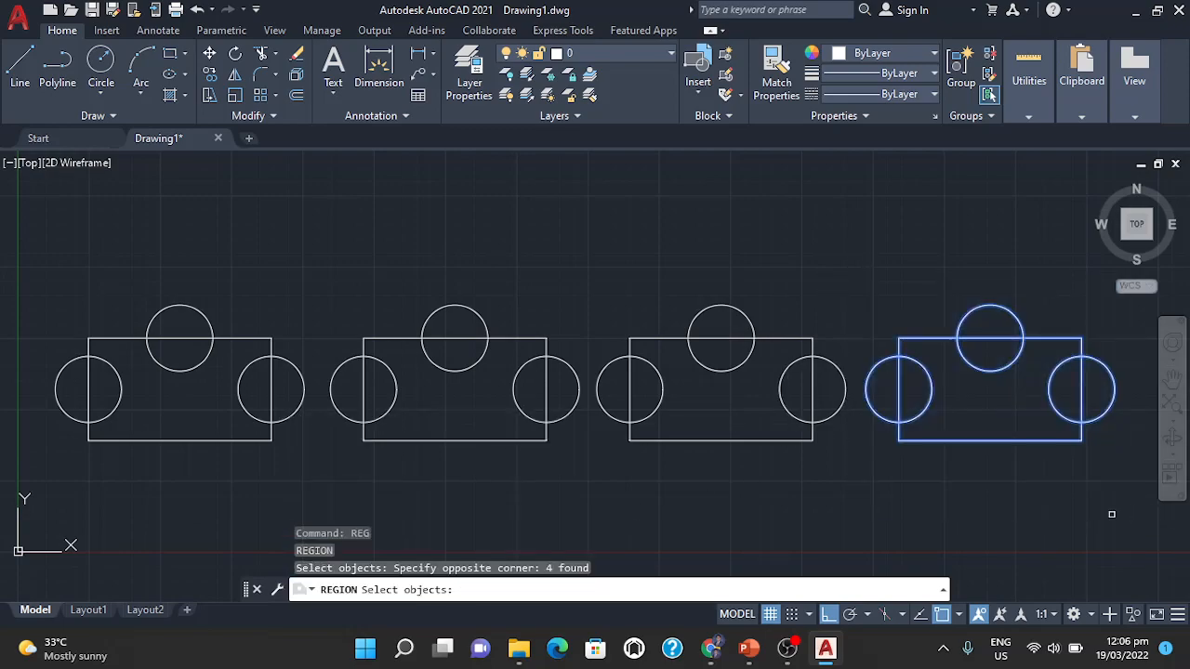
key("Return")
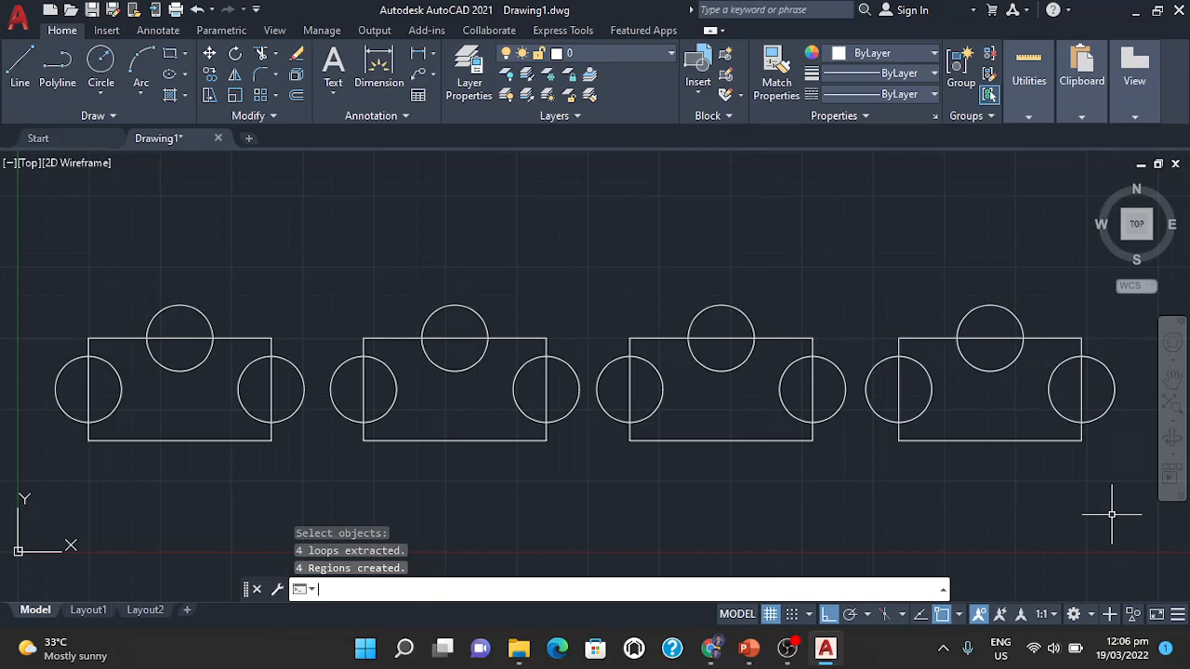
left_click(42, 278)
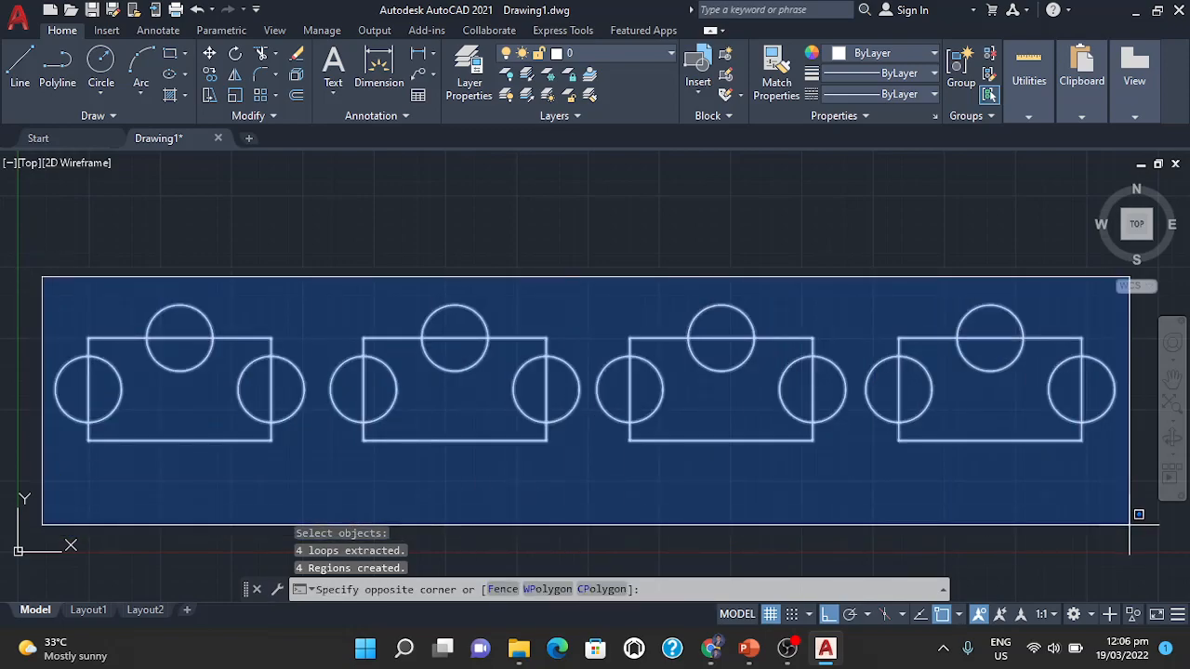
left_click(102, 292)
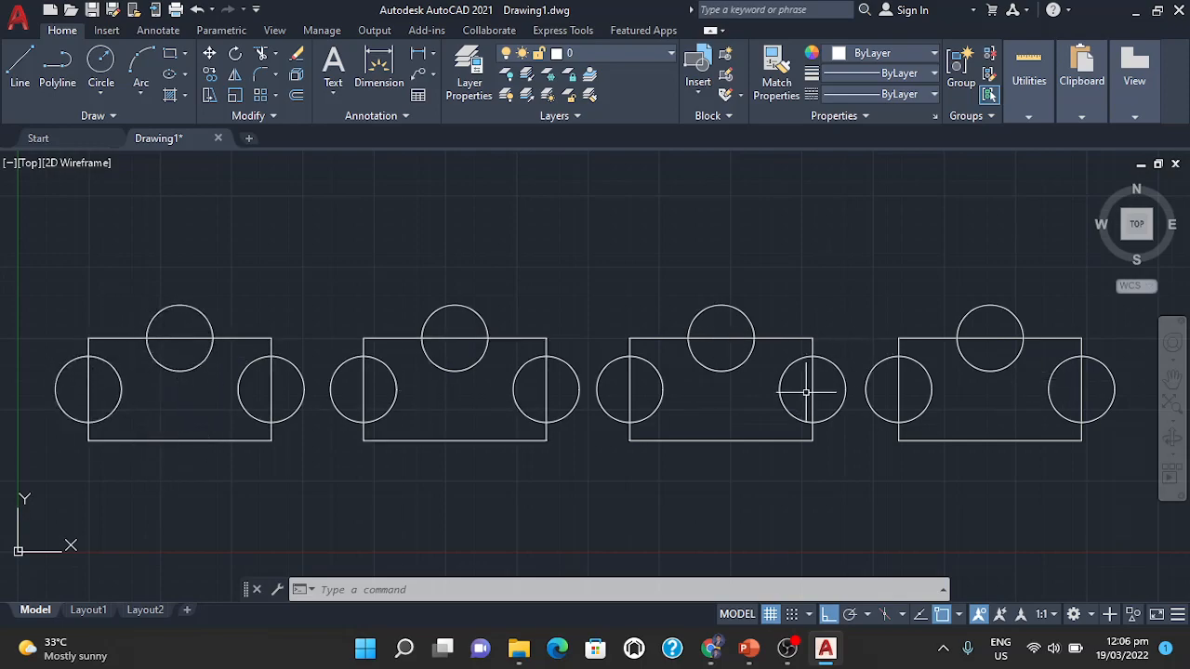
left_click(307, 261)
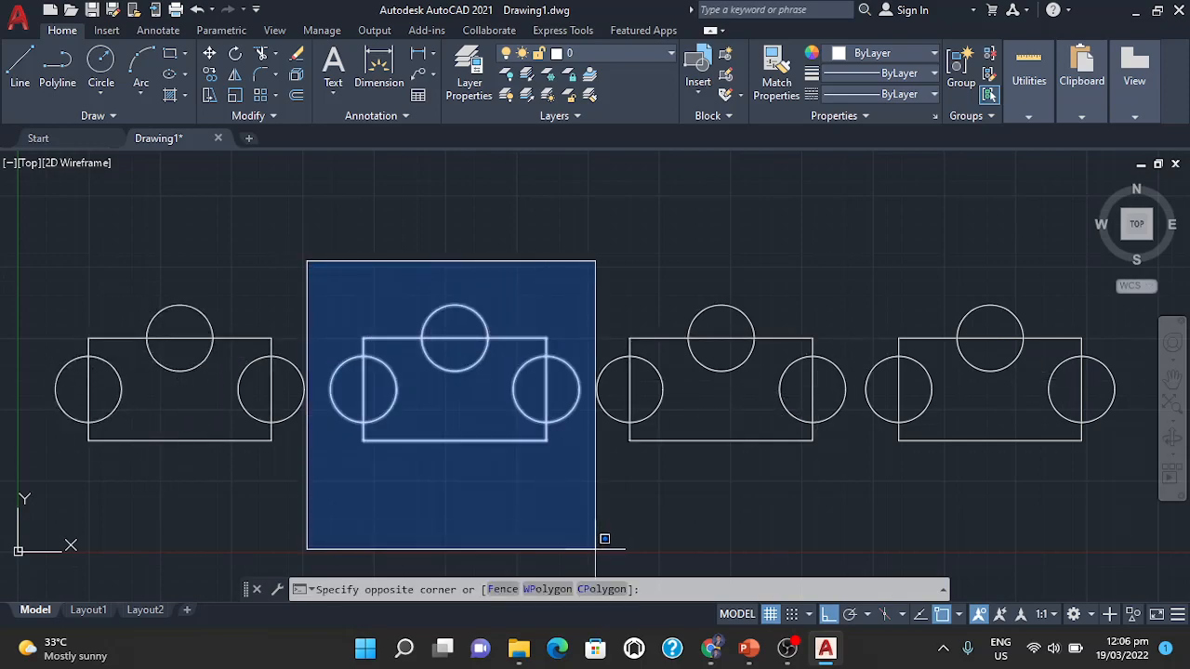
left_click(595, 549)
key("Escape")
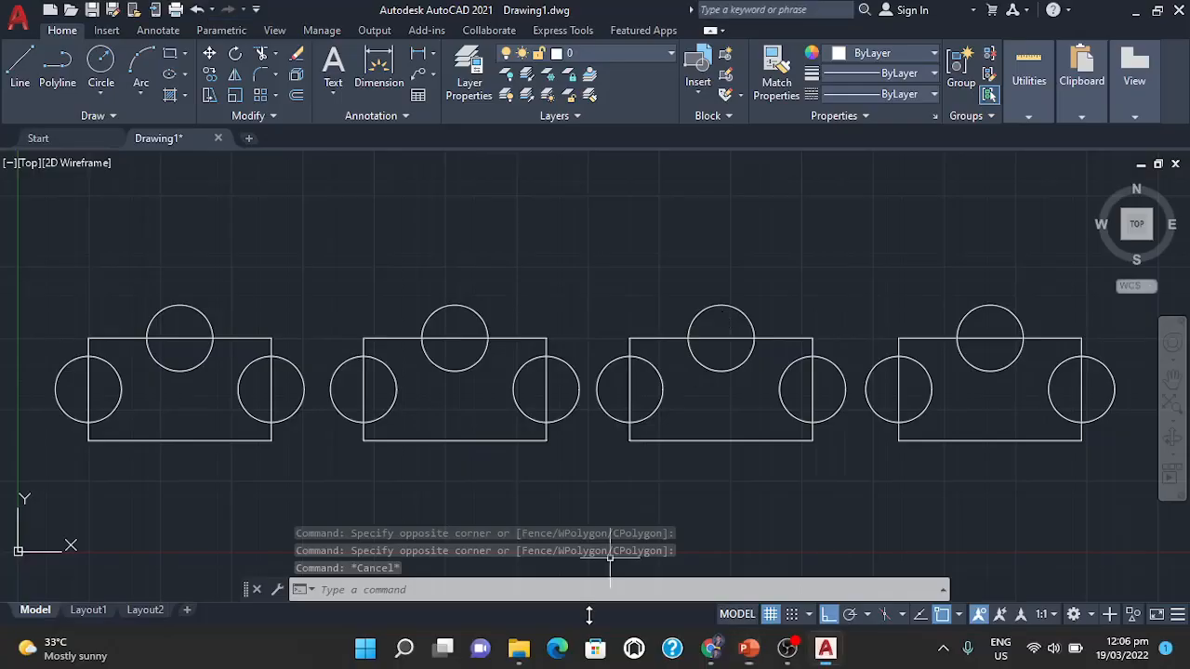
left_click(468, 597)
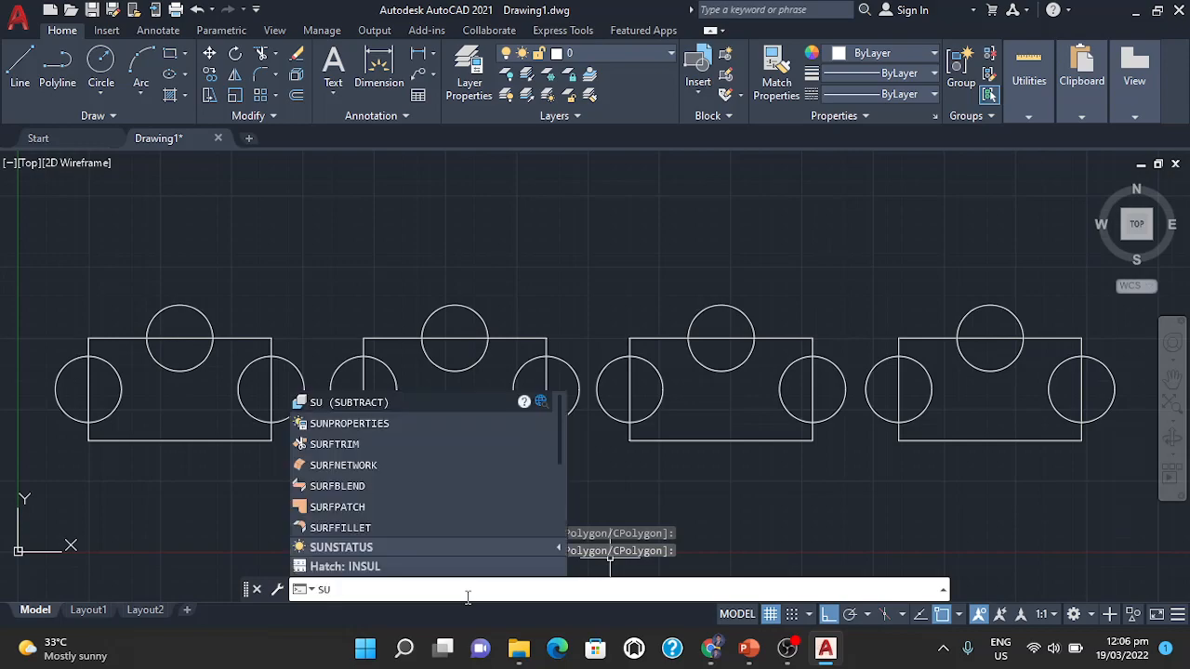
key("Return")
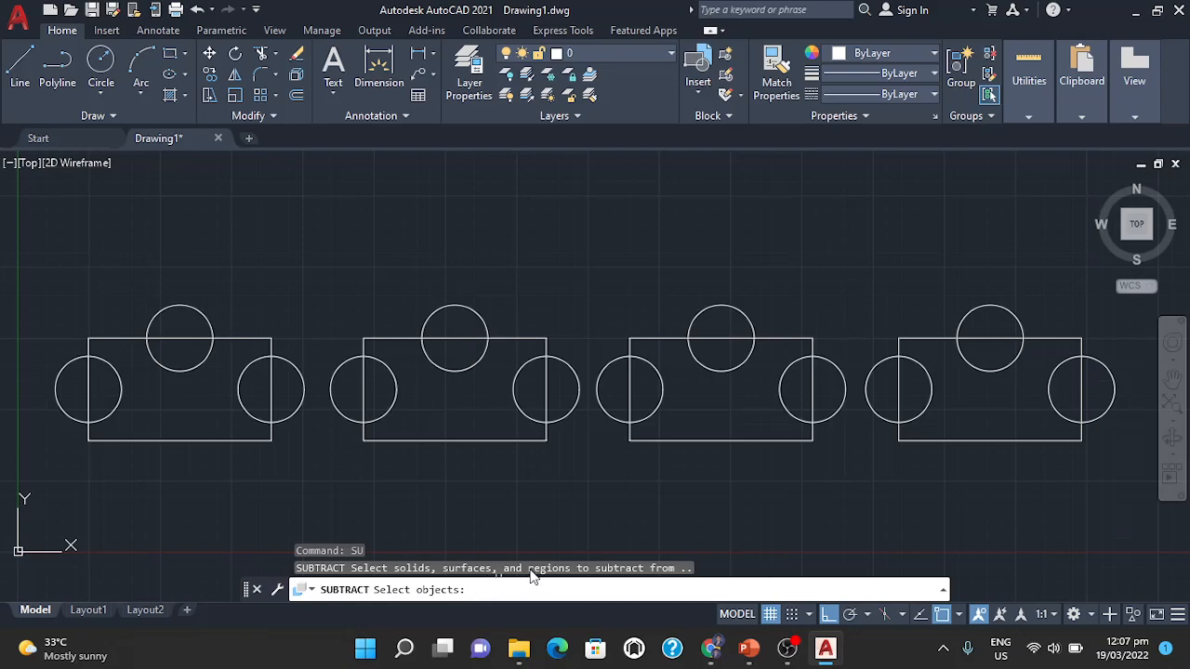
key("Escape")
key("Escape")
key("Escape")
- Subtract the second figure's rectangle region from its three circle regions with the Subtract command
left_click(460, 594)
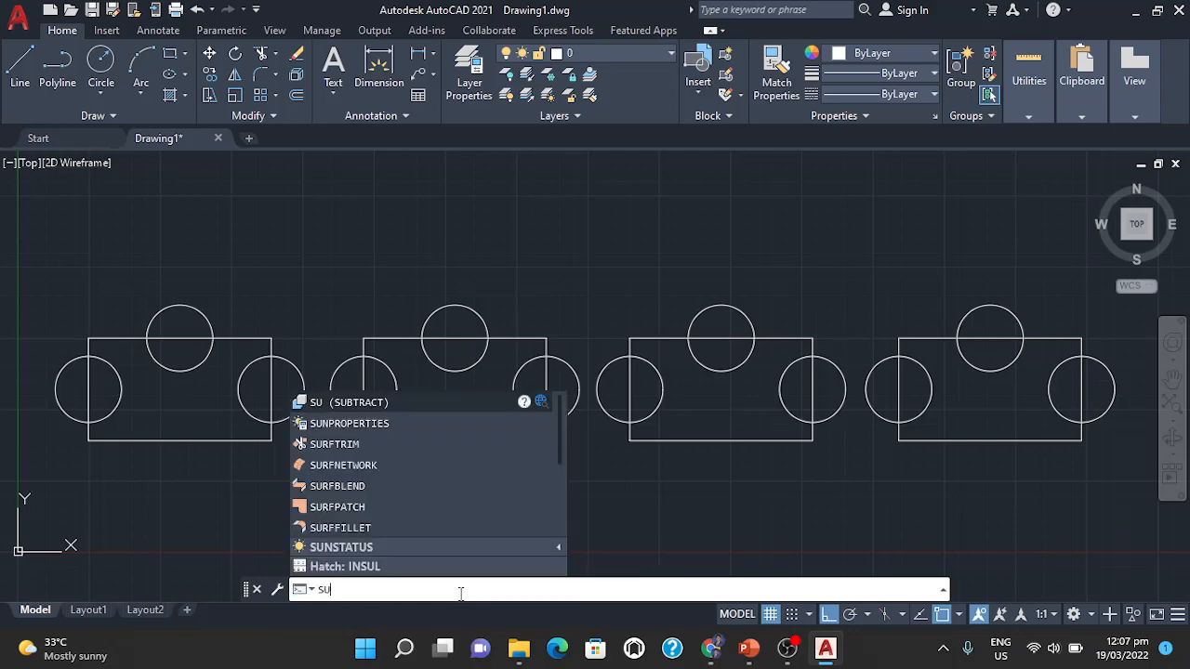
key("Return")
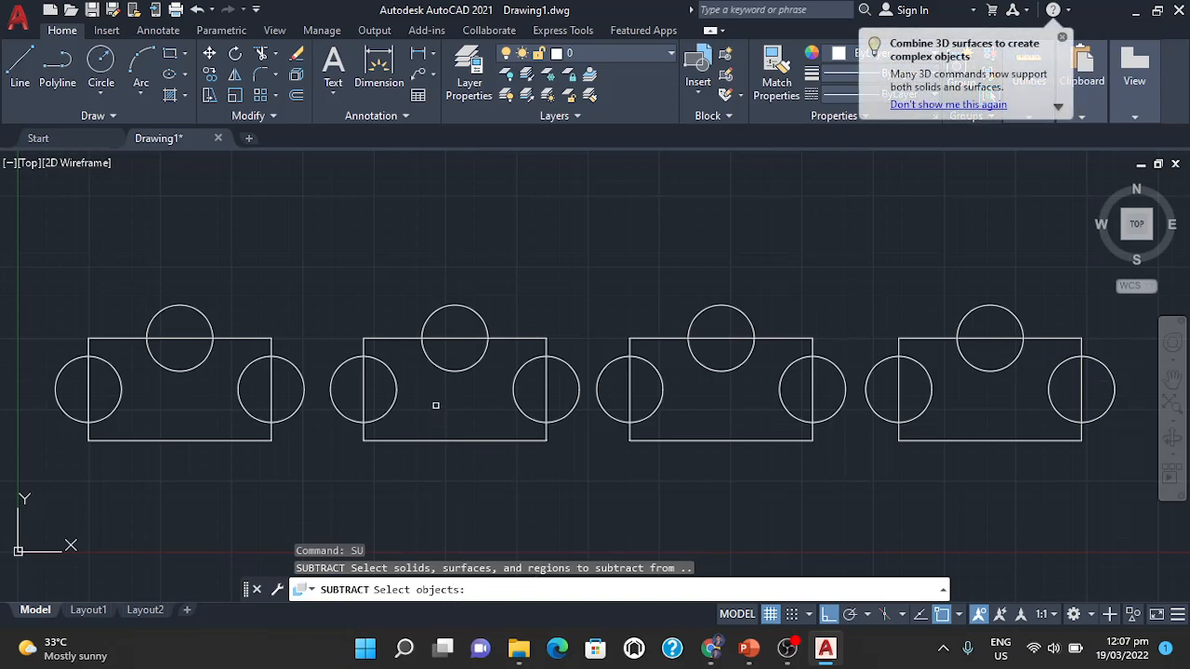
left_click(397, 386)
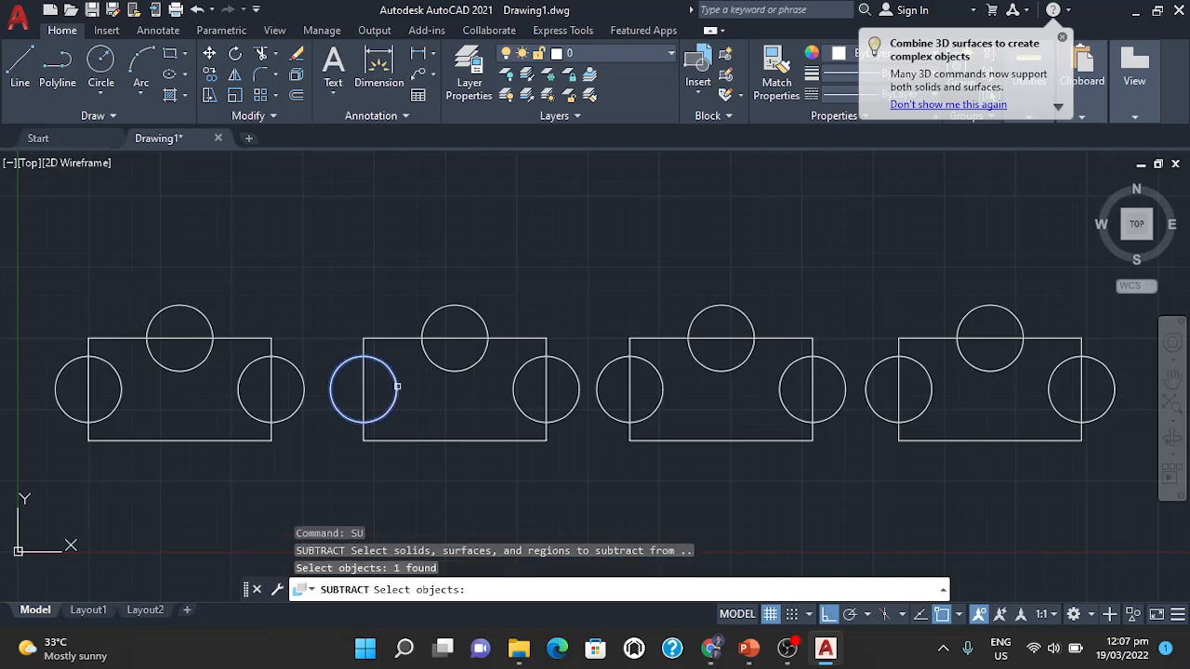
left_click(442, 370)
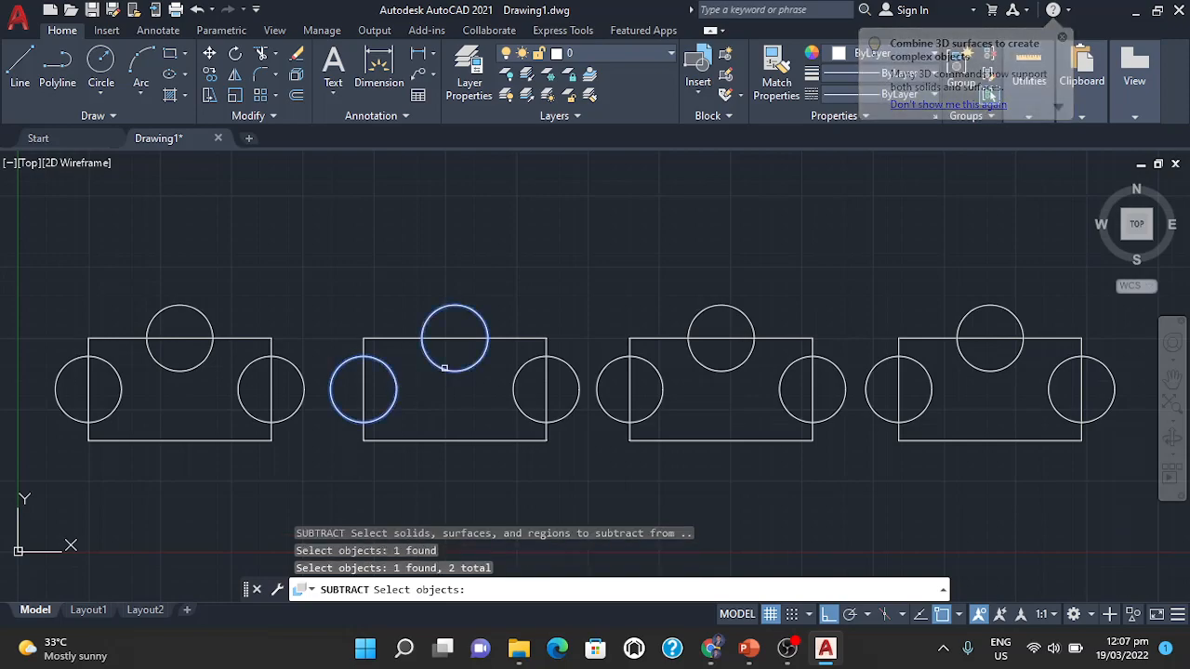
left_click(526, 411)
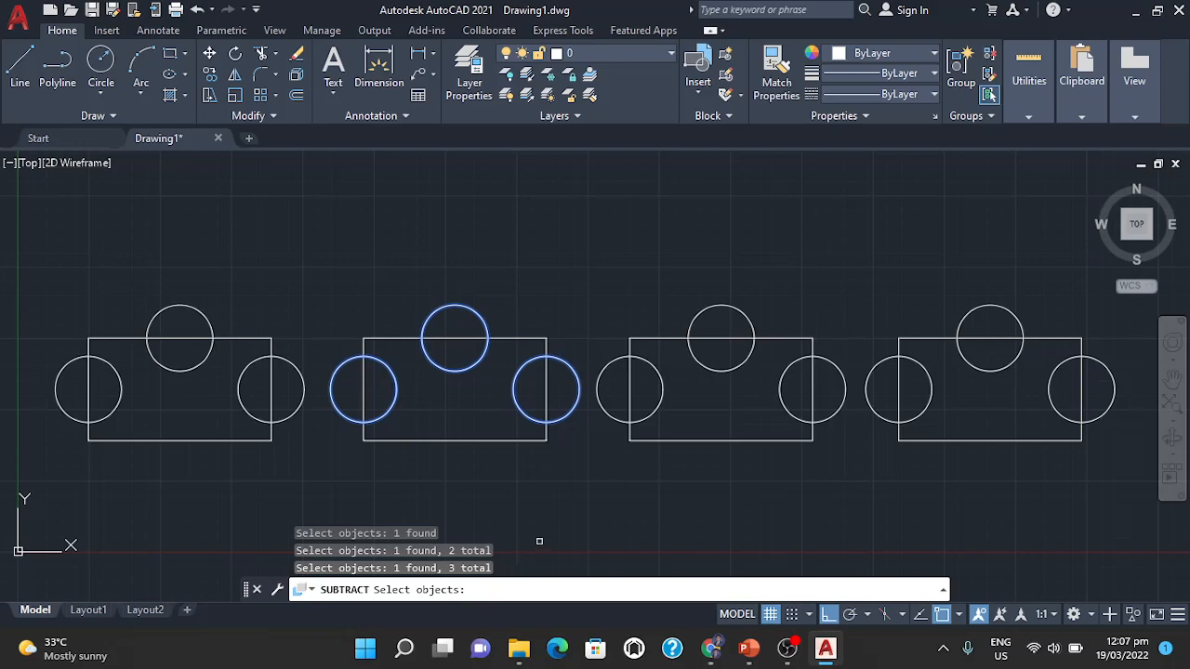
key("Return")
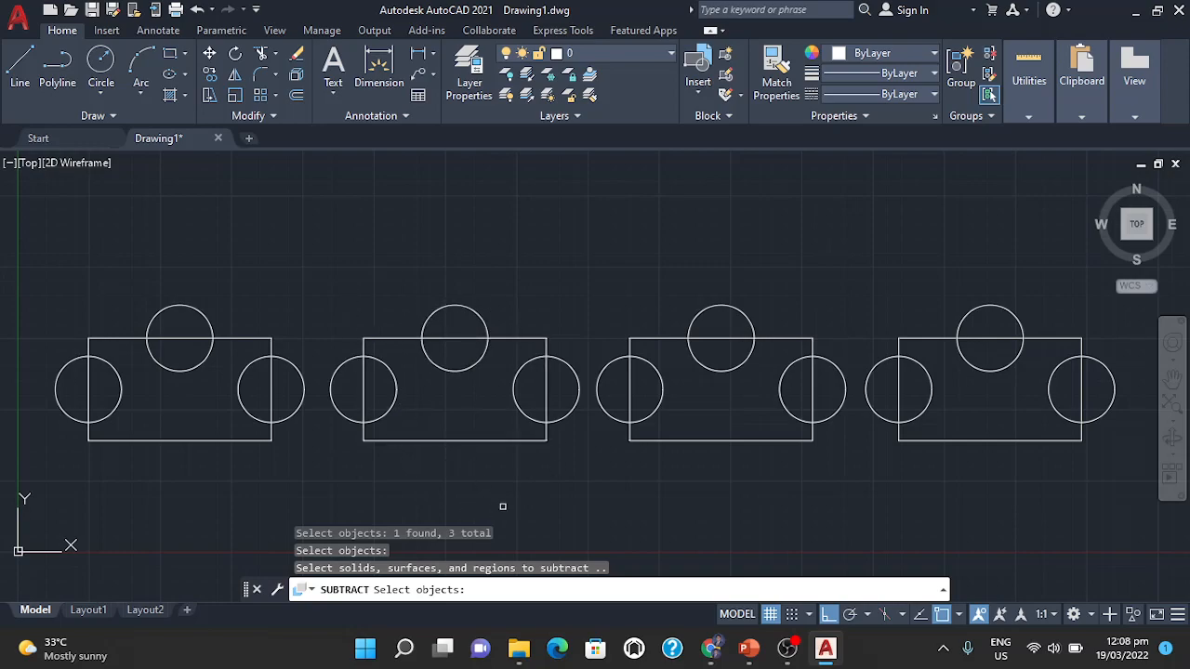
left_click(409, 439)
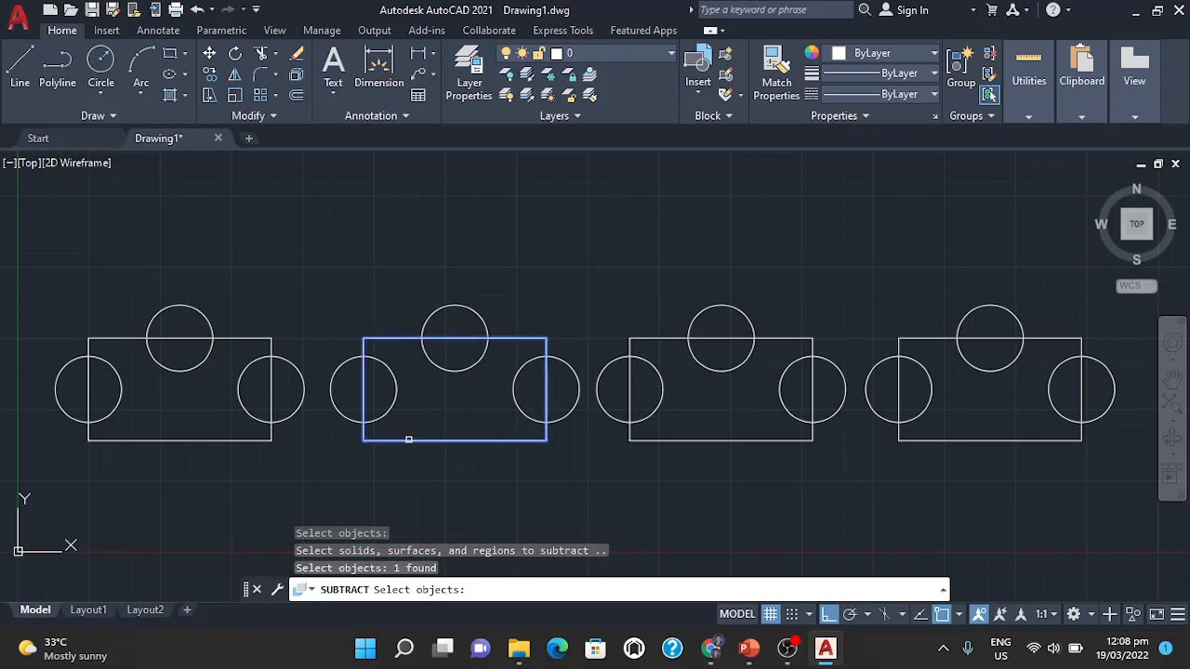
key("Return")
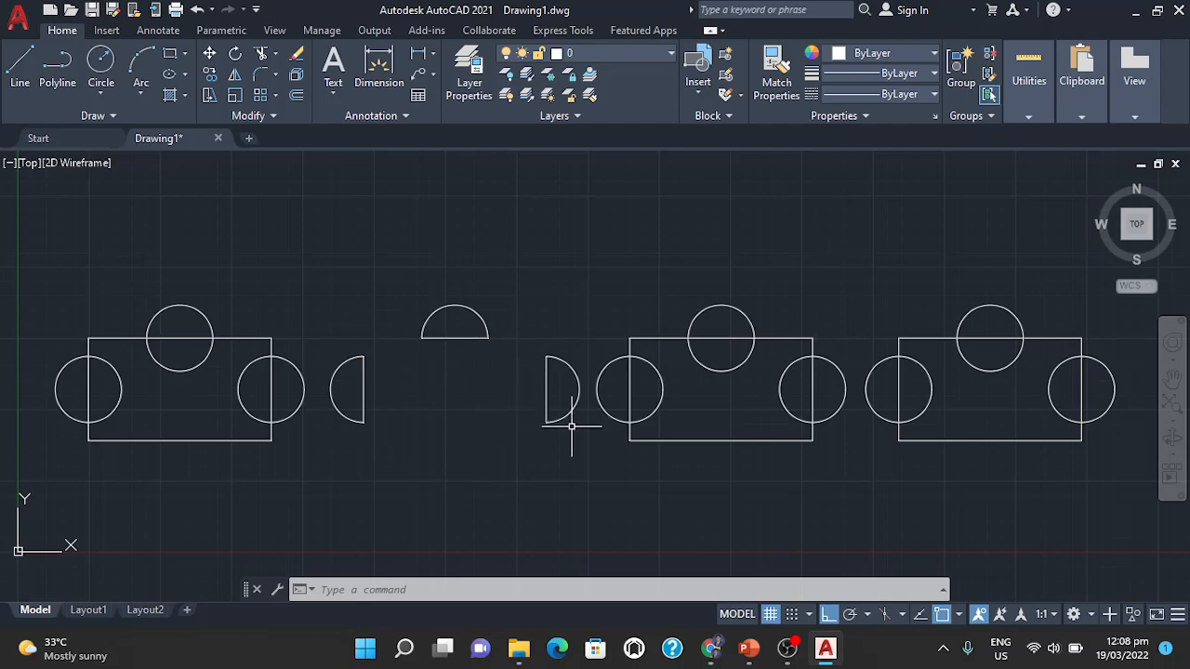
- Explode the rectangle and three circle regions of the third figure
left_click(586, 274)
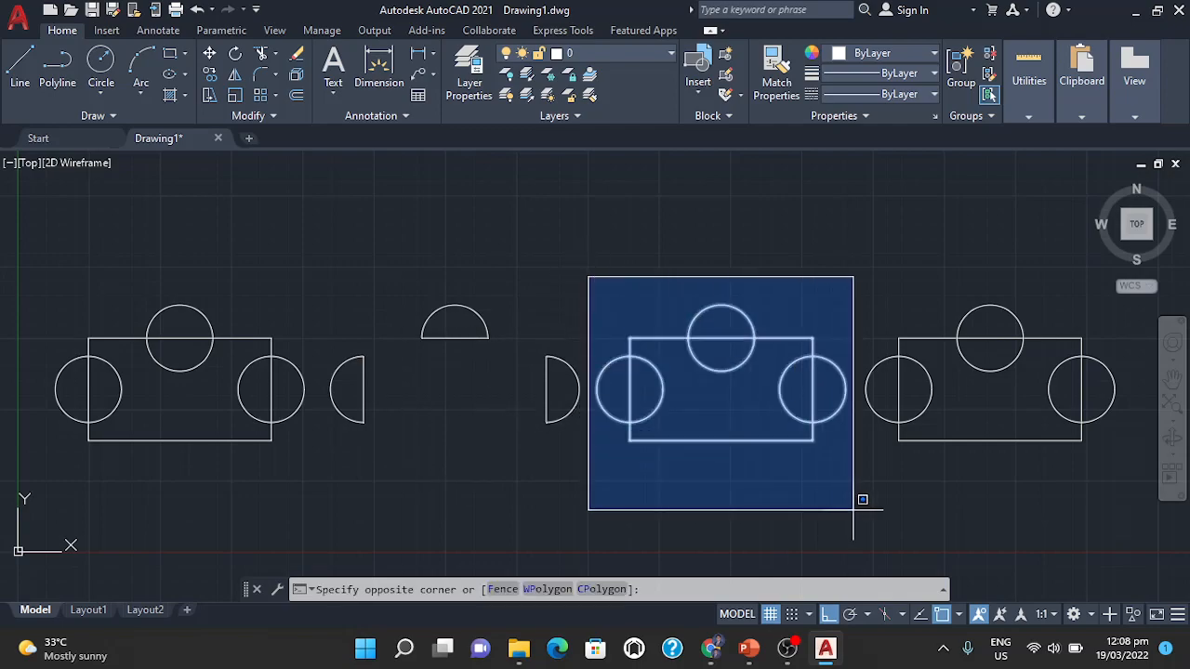
left_click(883, 500)
left_click(475, 591)
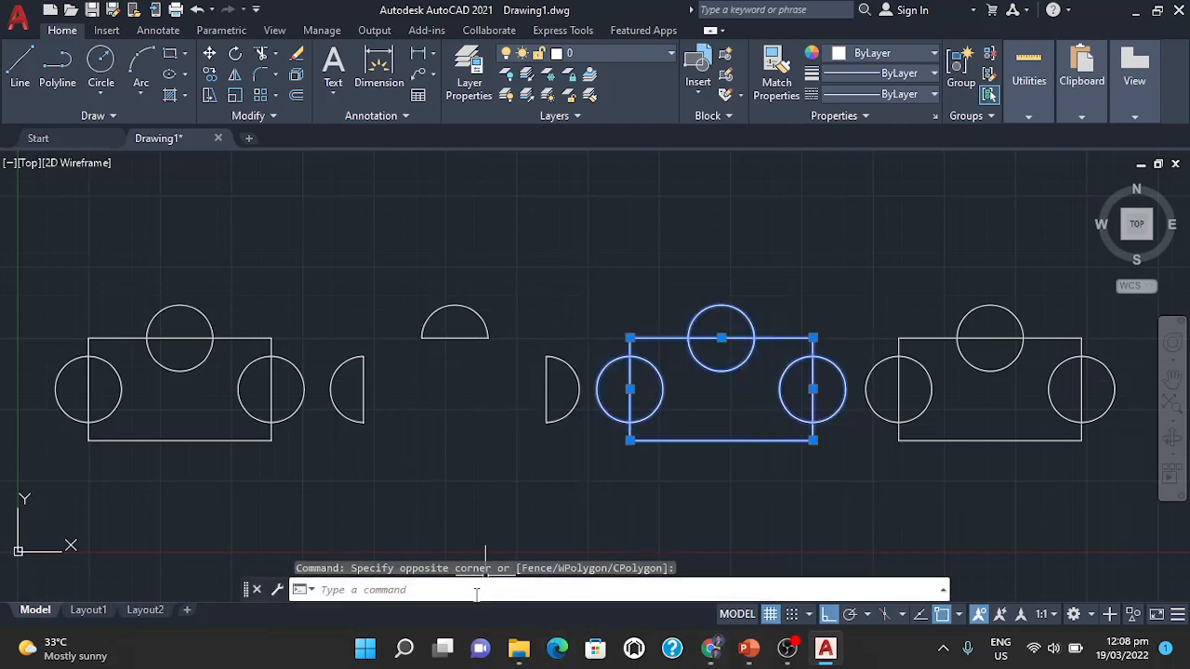
type("explode")
key("Return")
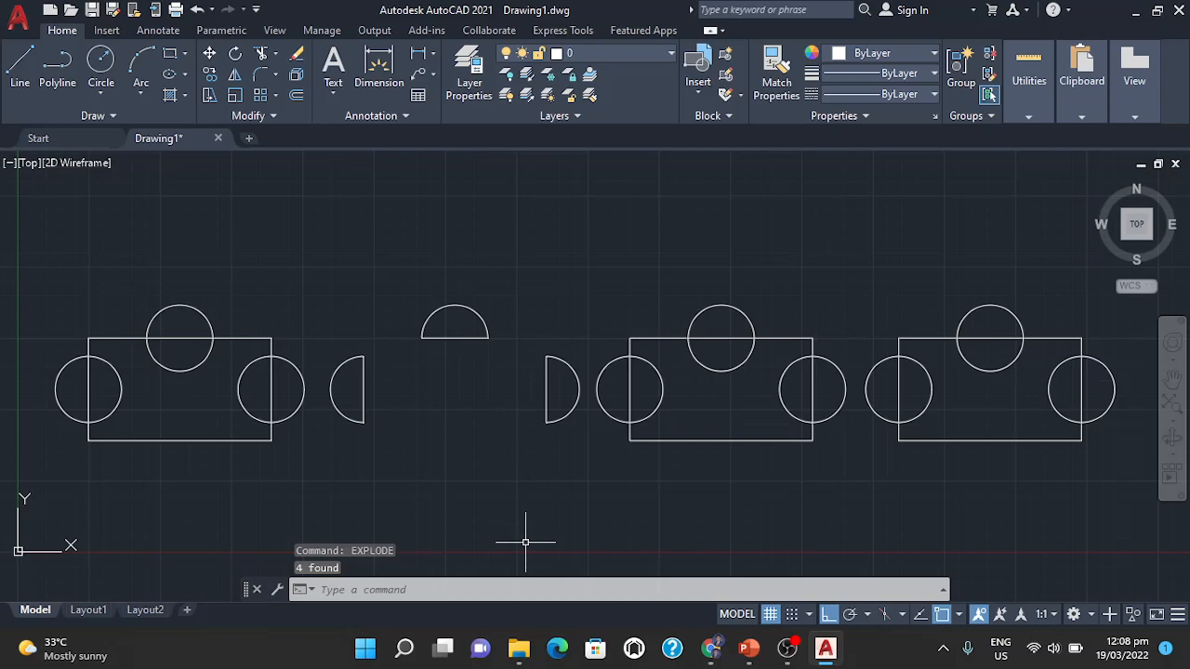
- Try to explode the third figure's parts once more, and check the rectangle's upper edge as a separate line
key("Return")
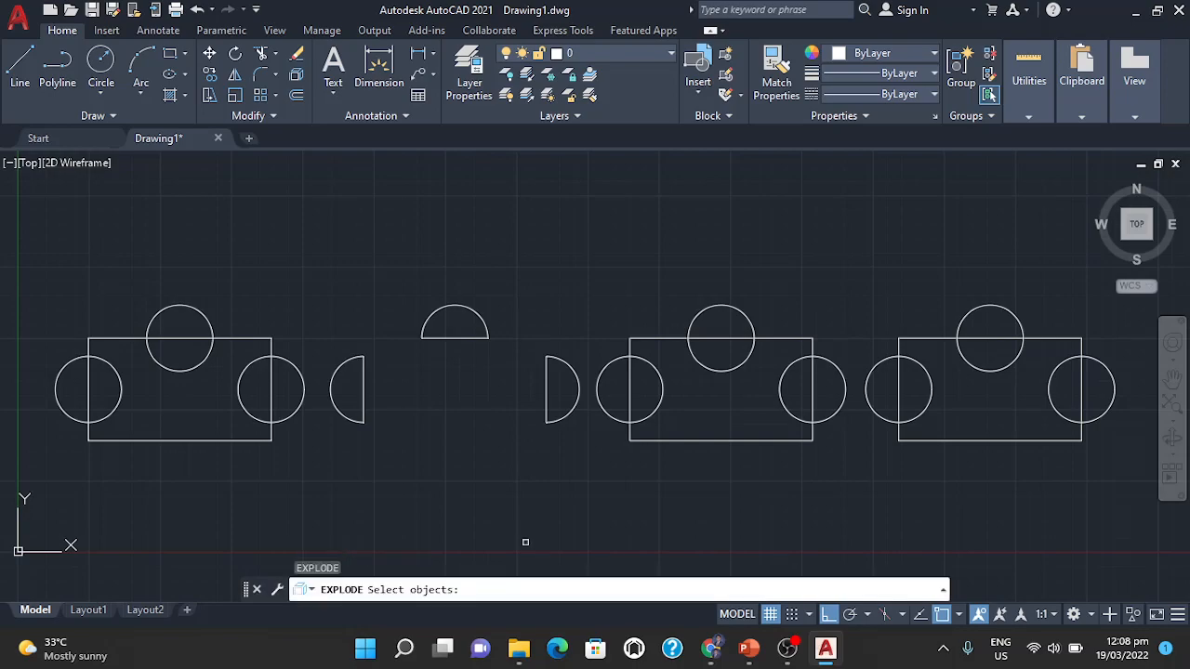
left_click(582, 474)
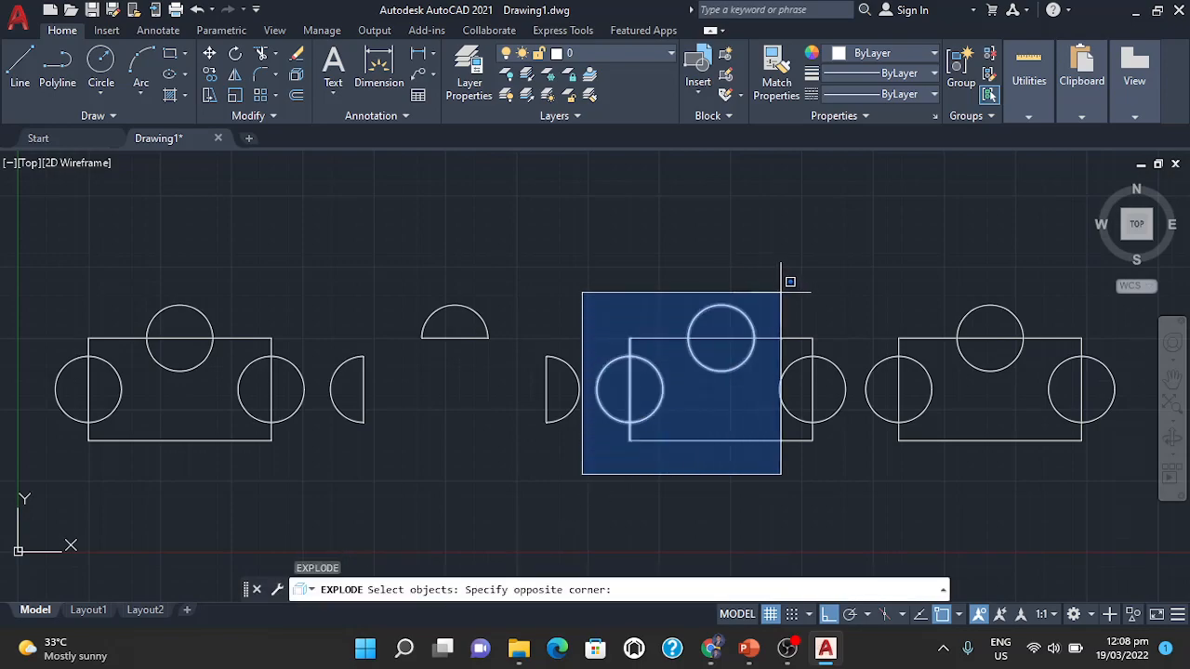
left_click(858, 286)
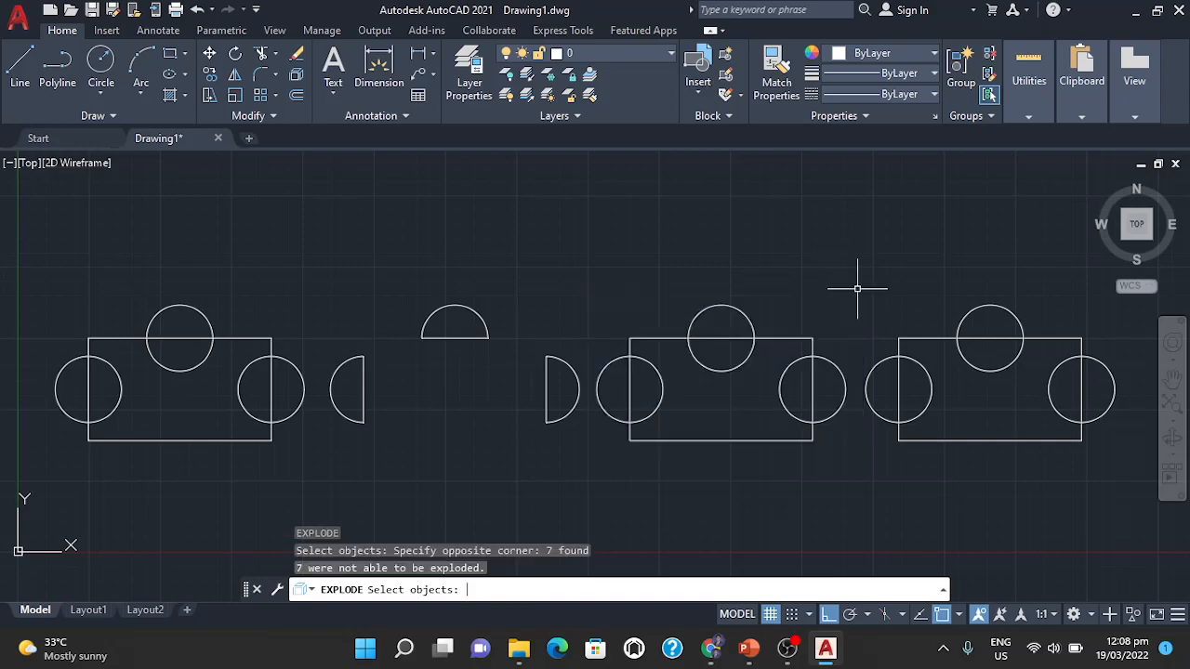
key("Return")
left_click(667, 338)
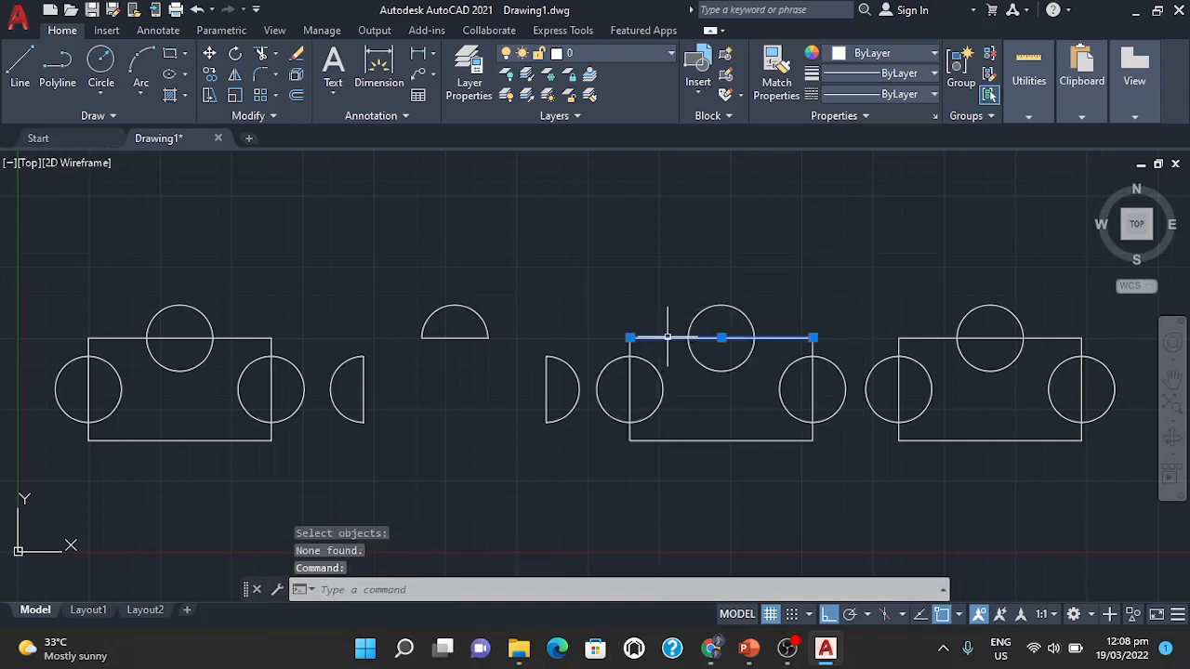
key("Escape")
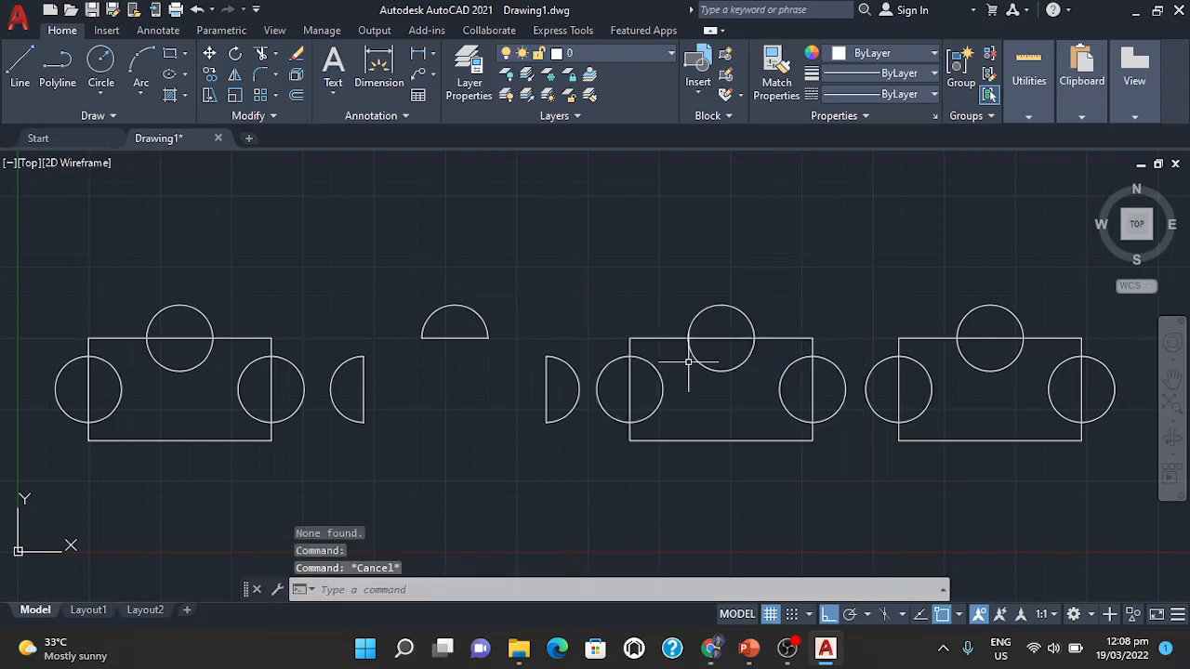
- Erase all exploded lines and circles of the third figure
left_click(591, 483)
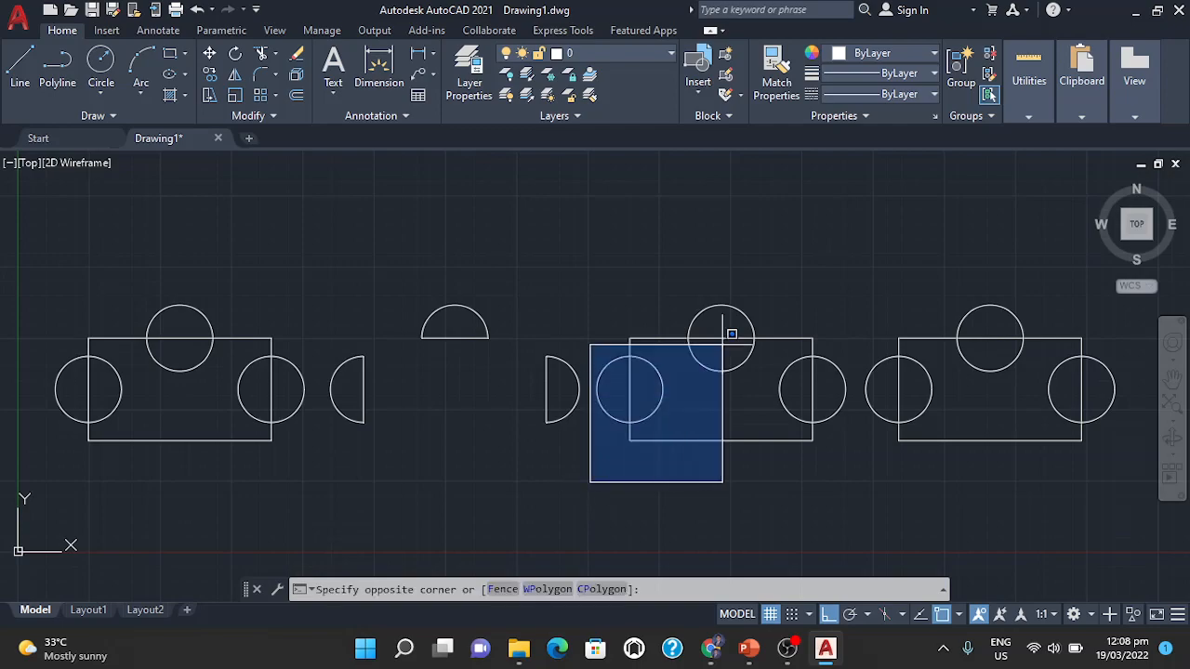
left_click(846, 252)
key("Delete")
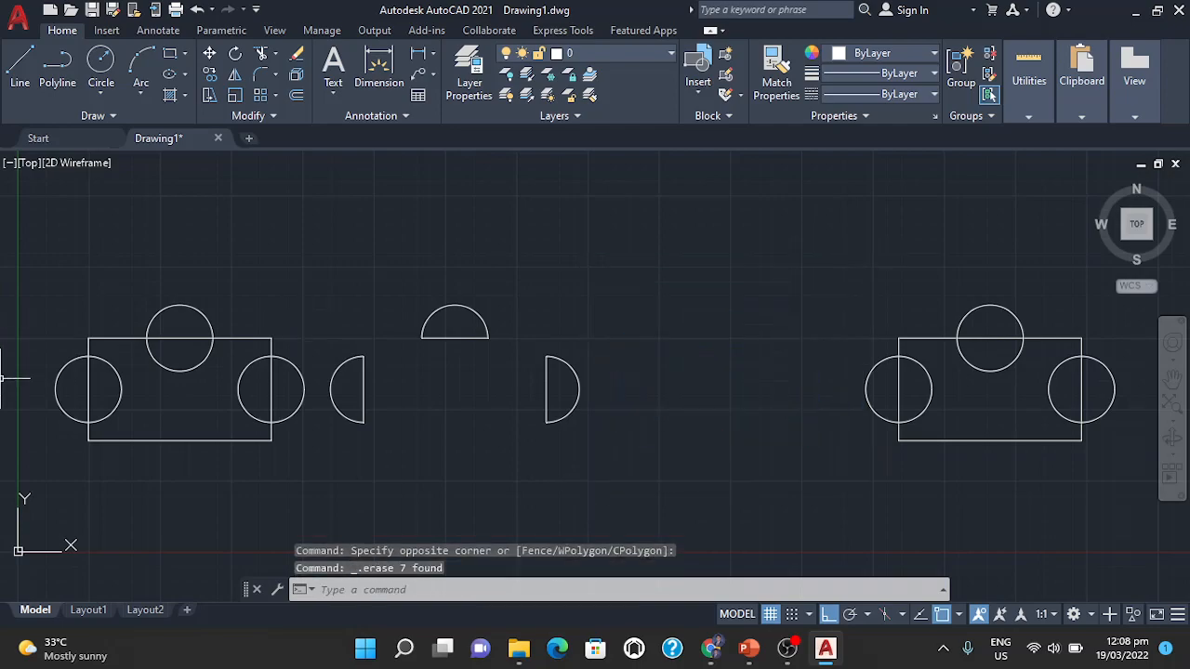
- Copy the first figure's rectangle and three circles about 1930 units horizontally into the gap before the last figure
left_click(37, 296)
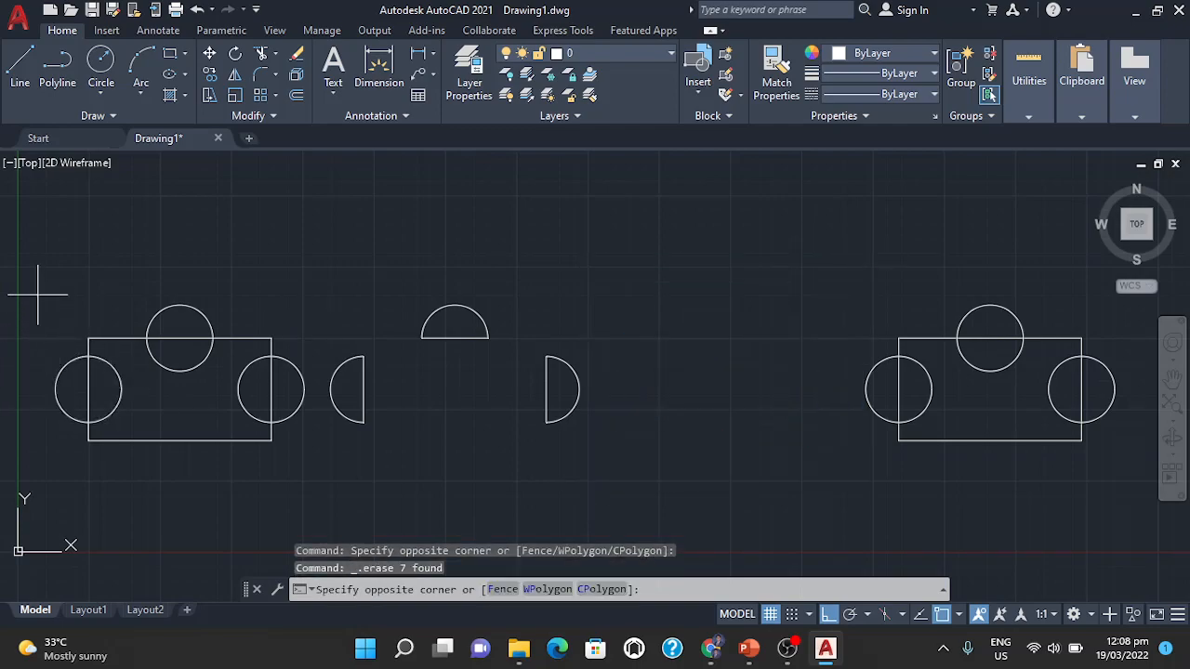
left_click(315, 469)
type("c")
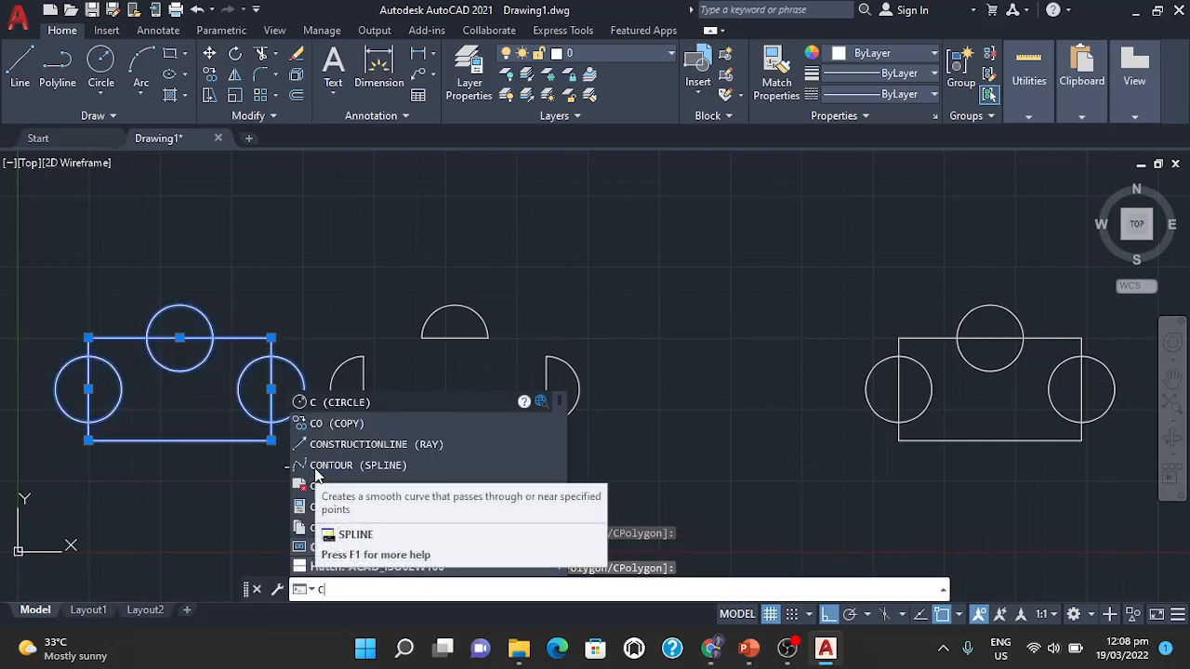
type("o")
key("Return")
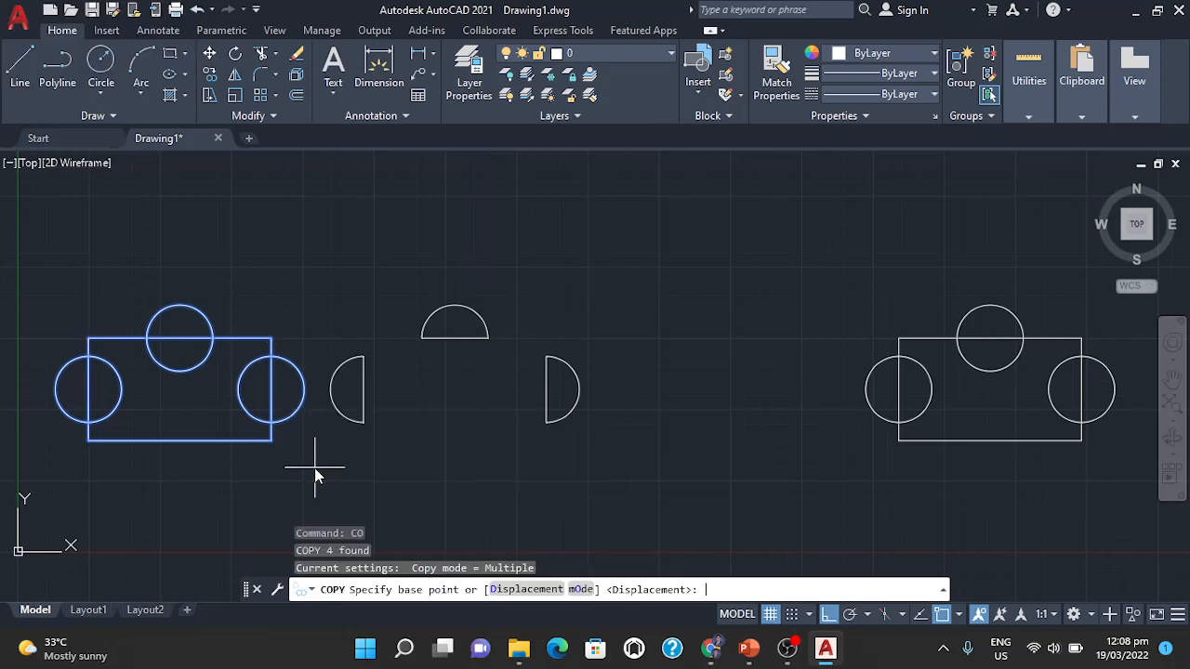
left_click(270, 389)
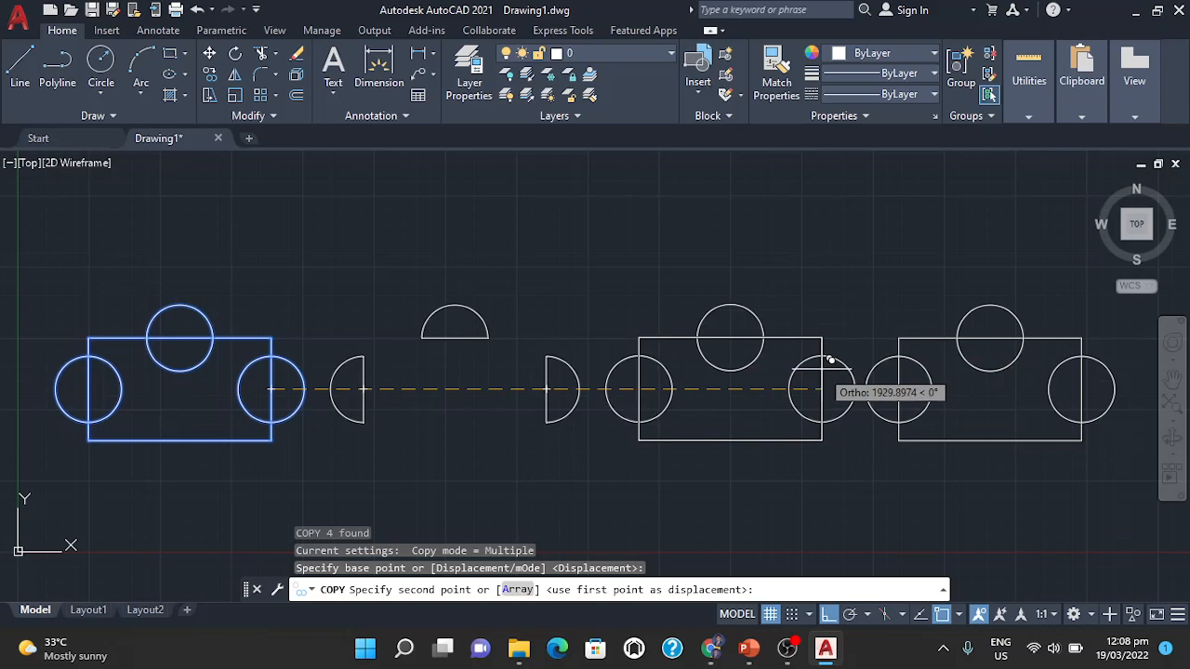
left_click(828, 362)
key("Escape")
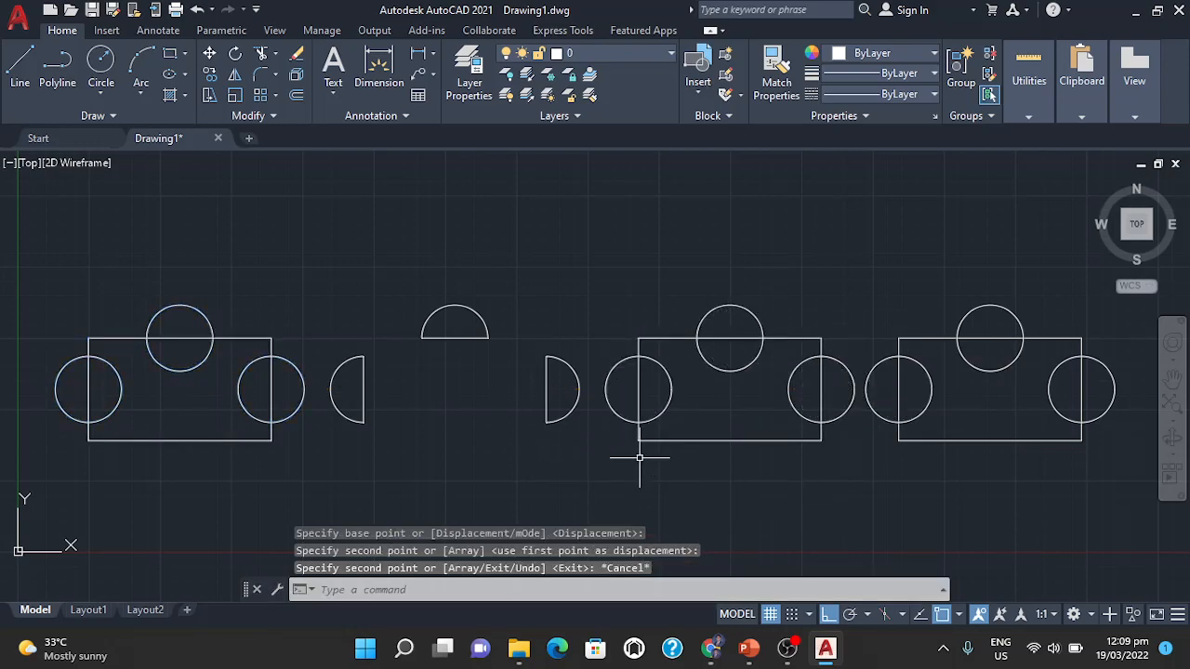
- Subtract the three circle regions from the rectangle region of the newly copied third figure
left_click(410, 591)
type("su")
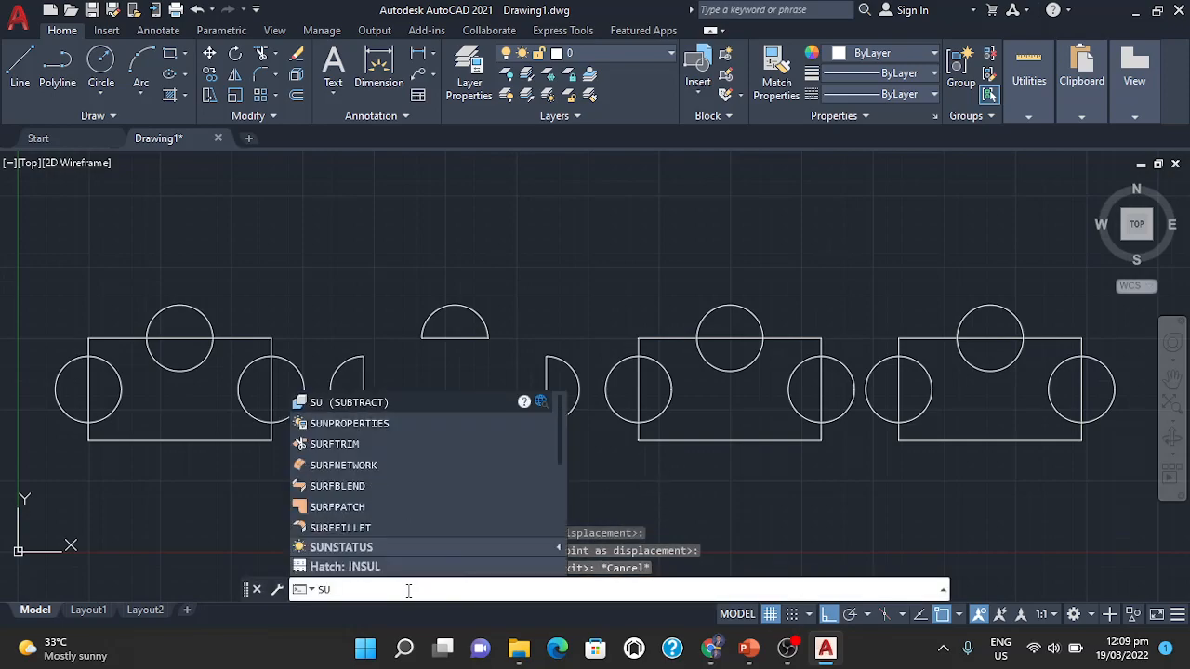
key("Return")
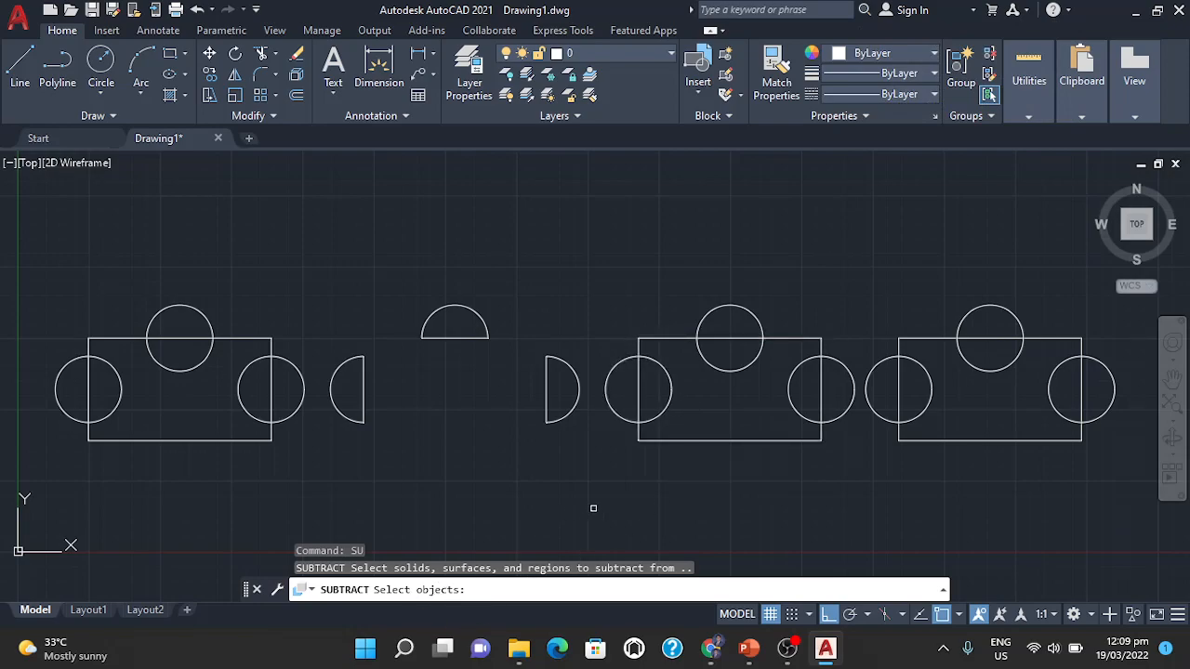
left_click(697, 440)
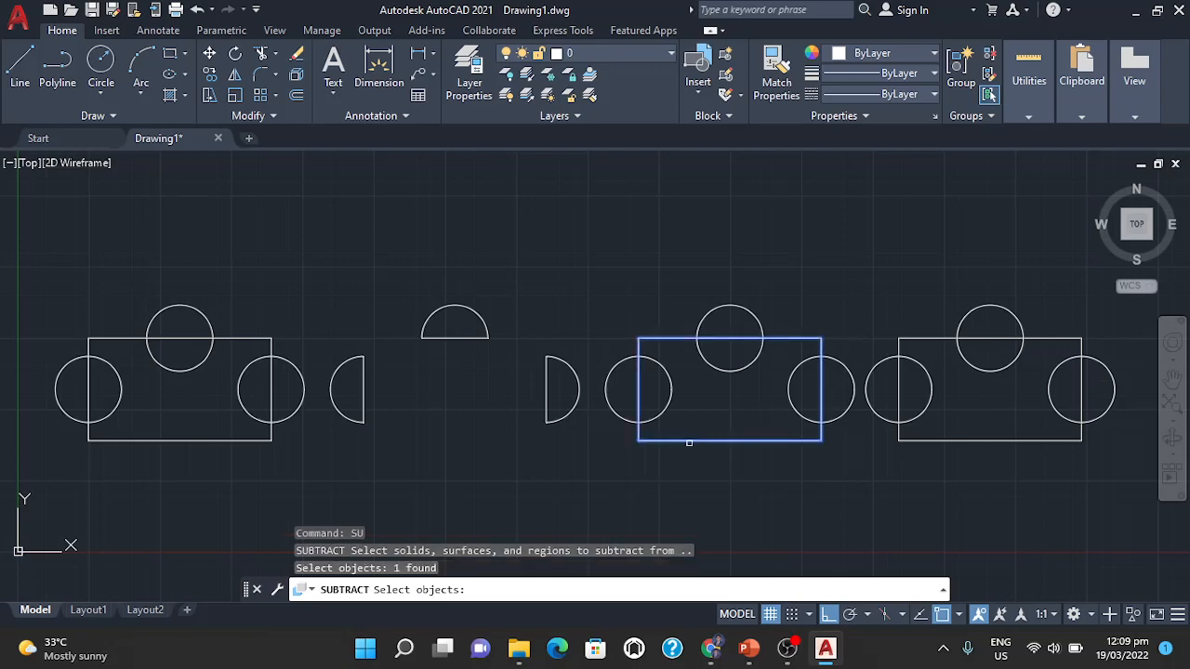
key("Return")
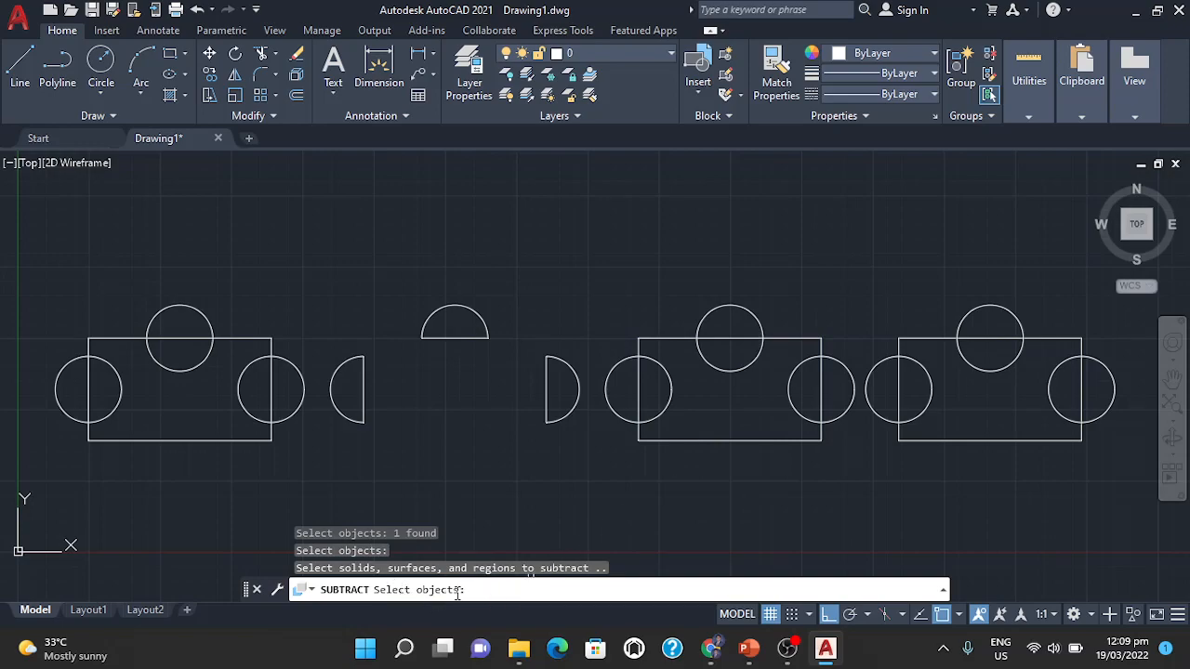
left_click(616, 412)
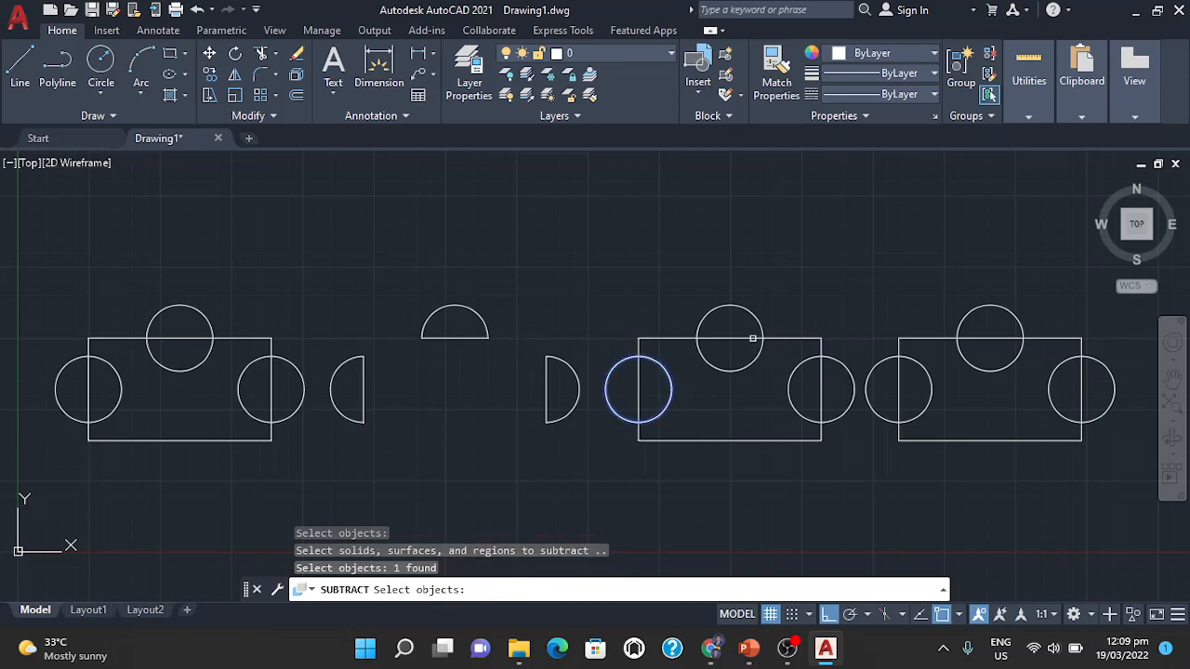
left_click(751, 313)
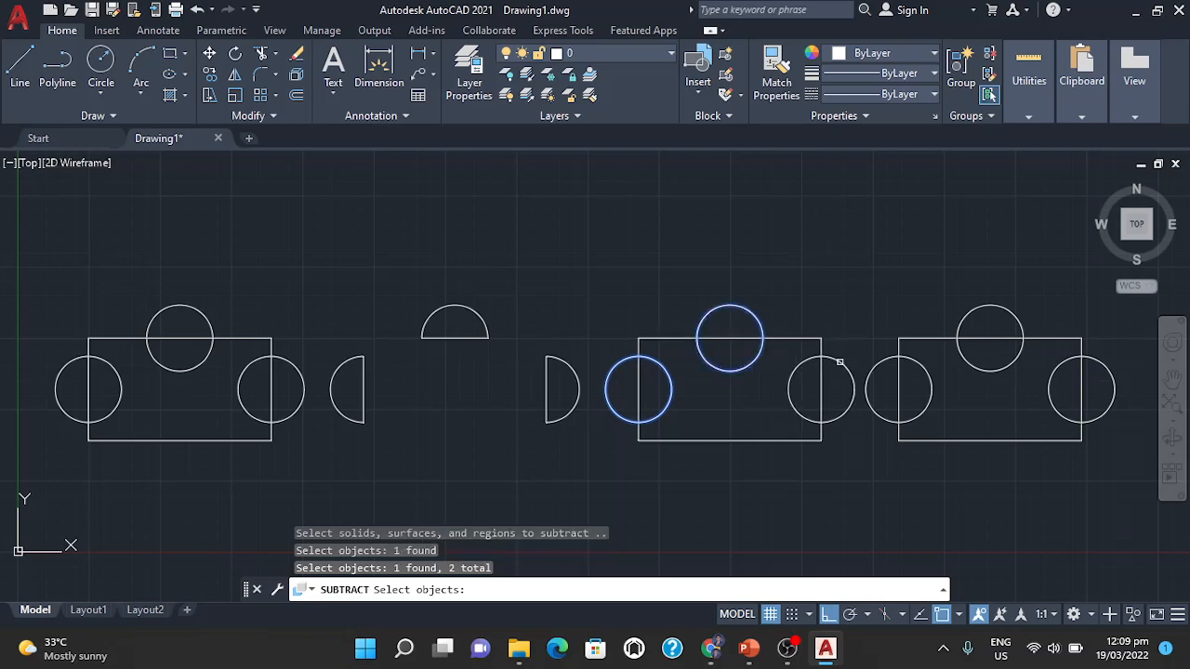
left_click(842, 362)
key("Return")
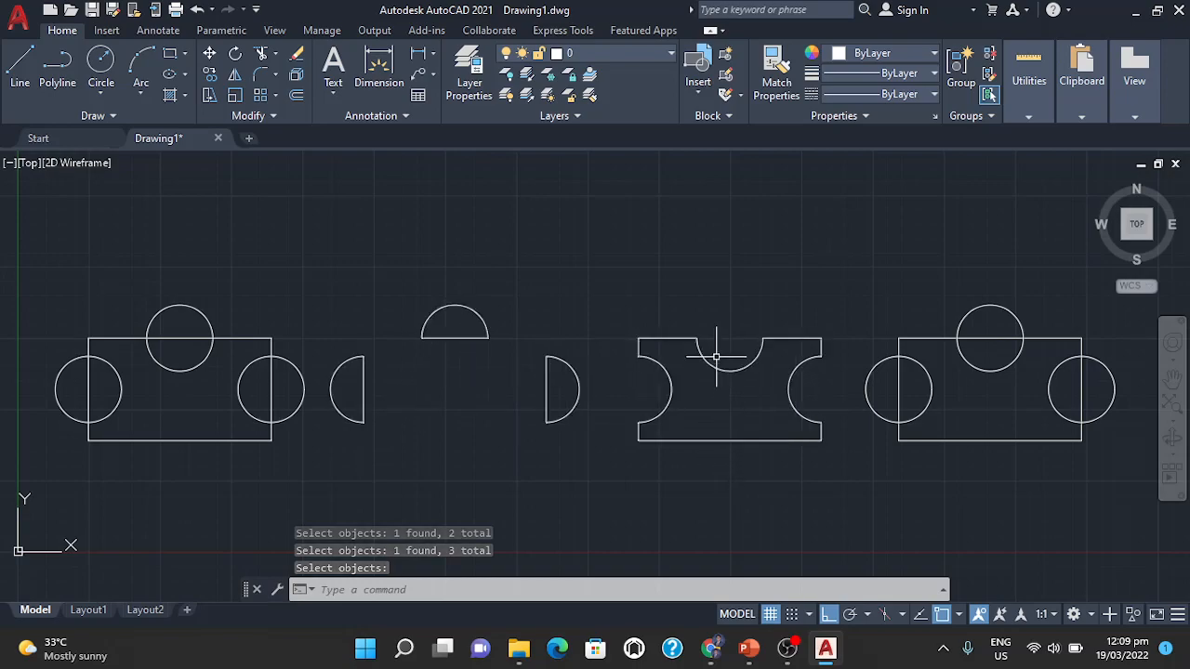
mouse_move(734, 369)
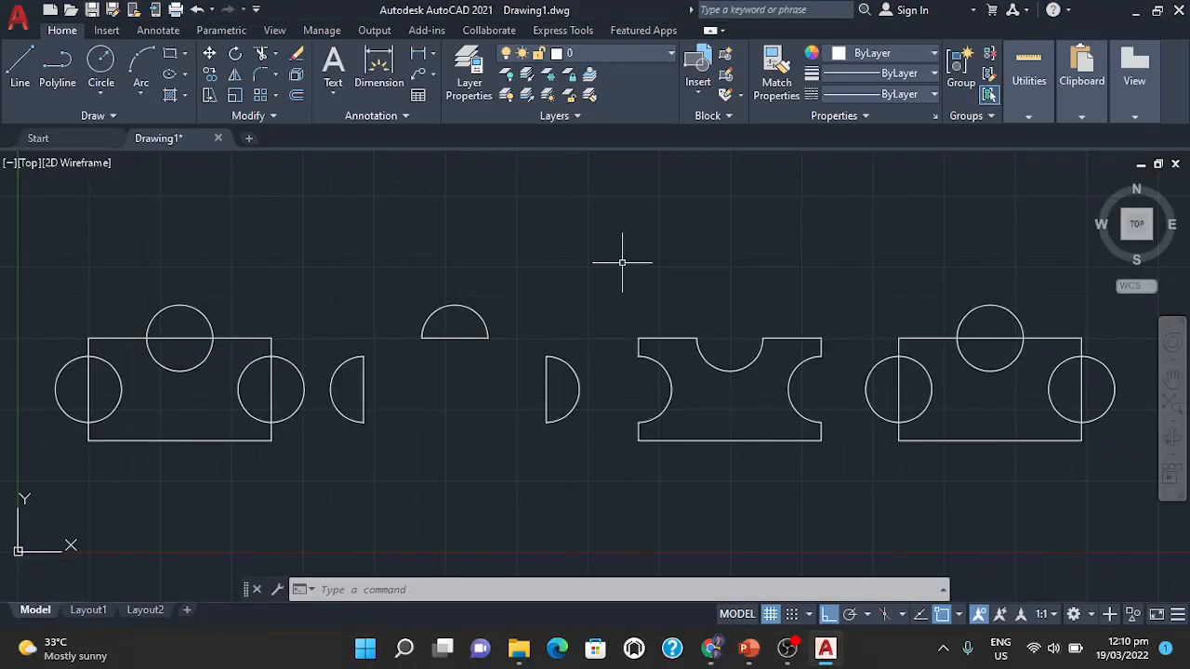
- Unite the rectangle and three circle regions of the last figure into one region with the Union command
mouse_move(680, 285)
middle_mouse_down()
mouse_move(613, 300)
mouse_move(278, 300)
middle_mouse_up()
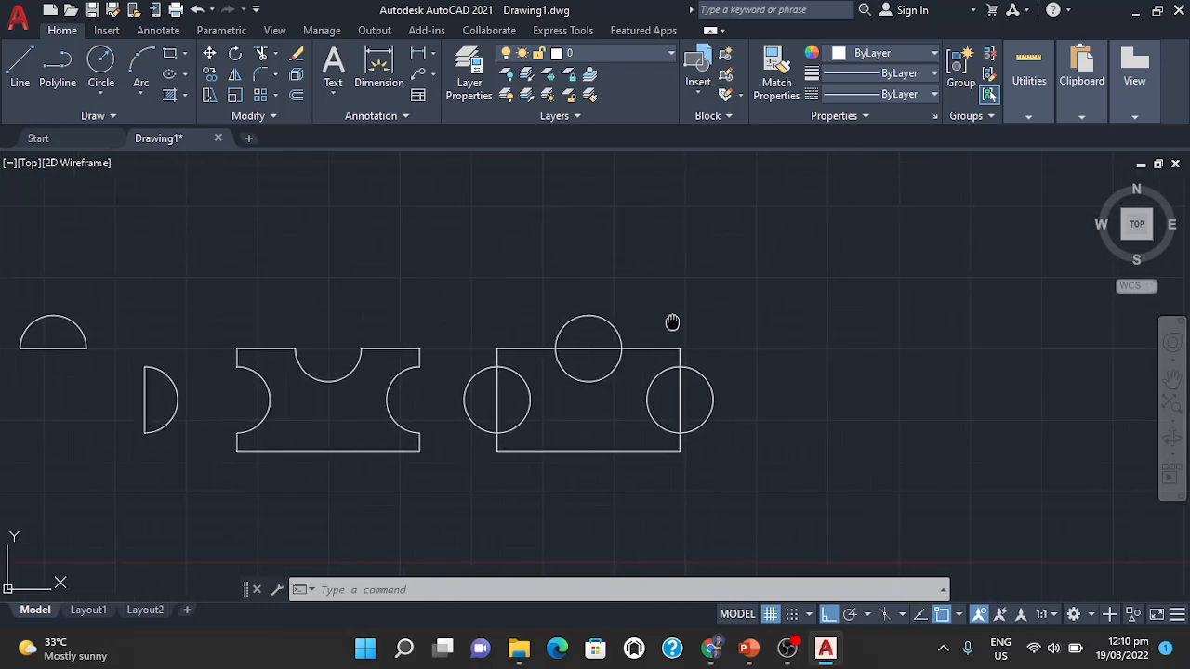
middle_click_drag(675, 324, 640, 320)
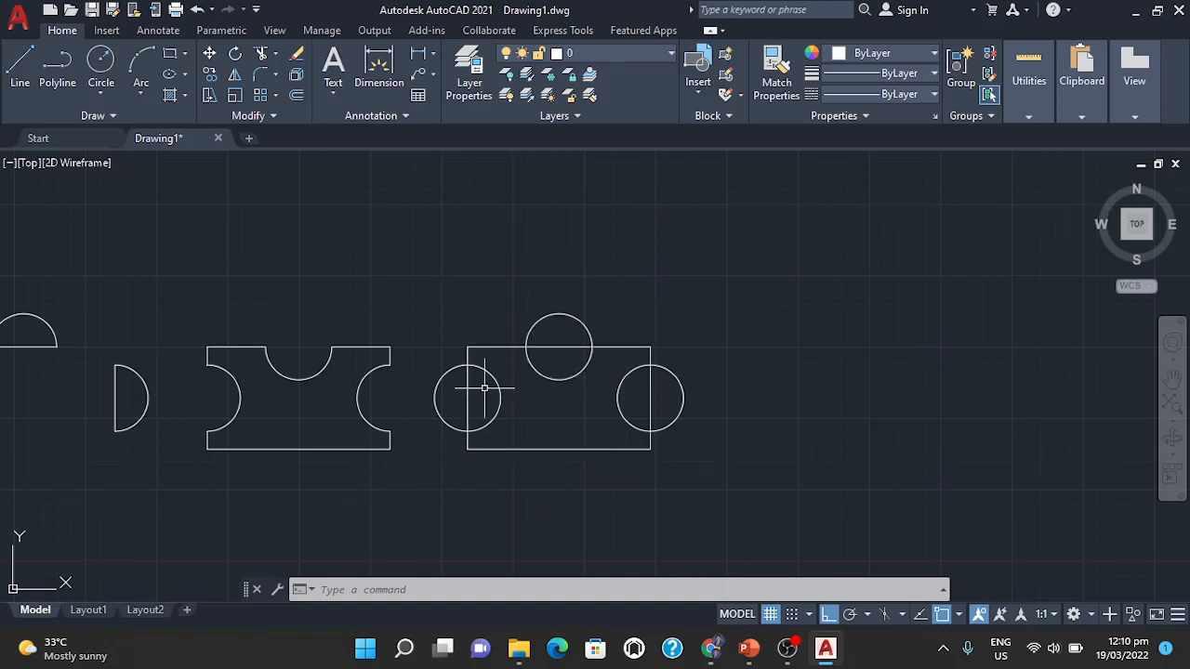
left_click(422, 588)
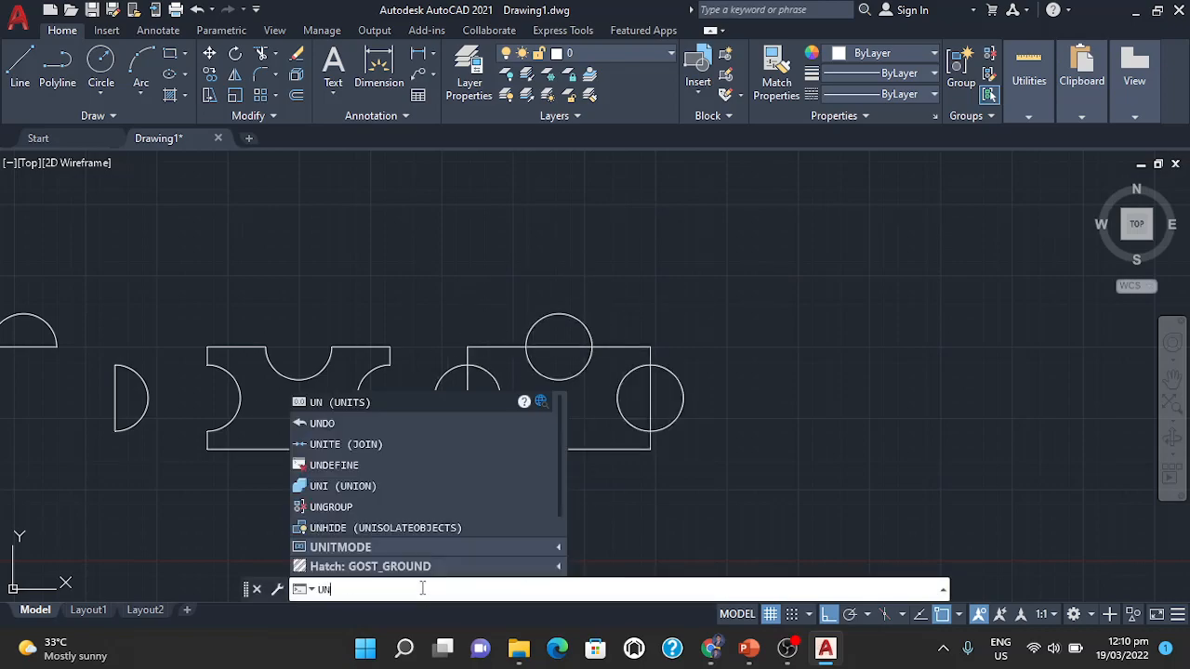
type("union")
key("BackSpace")
key("BackSpace")
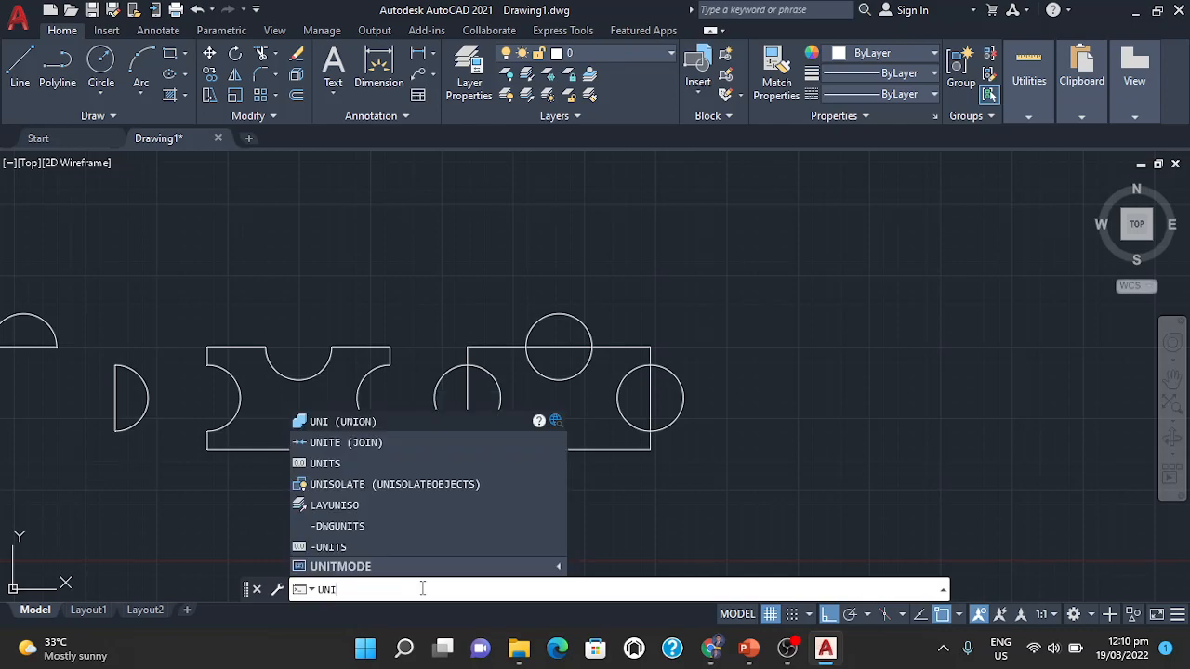
key("Return")
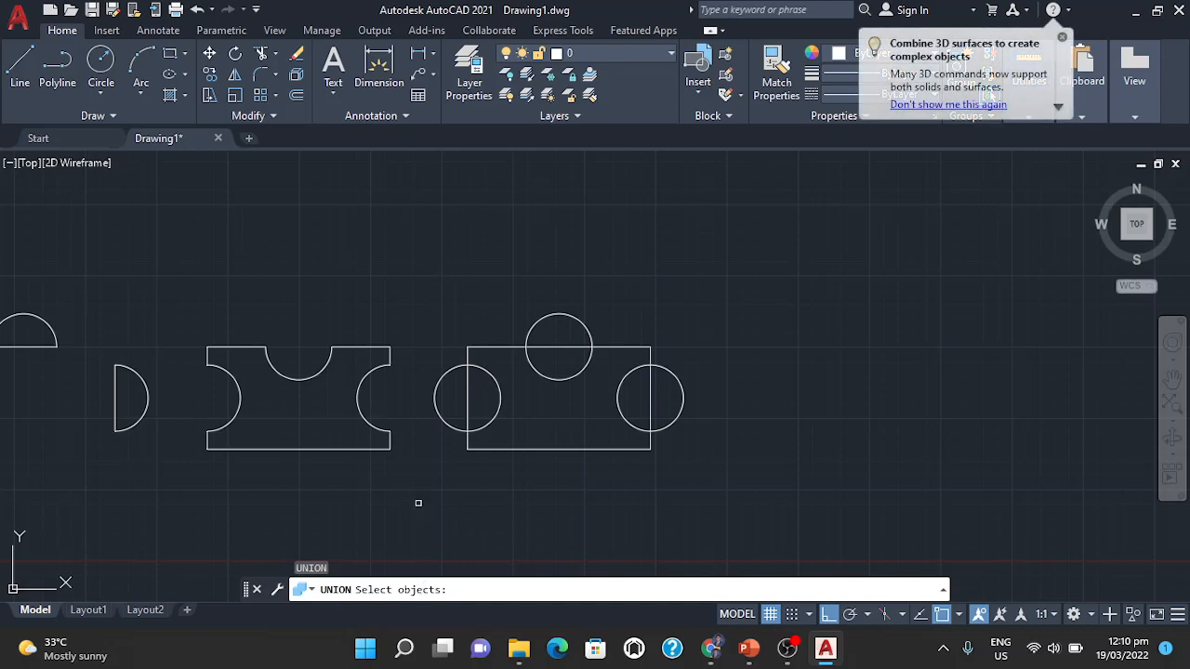
left_click(418, 268)
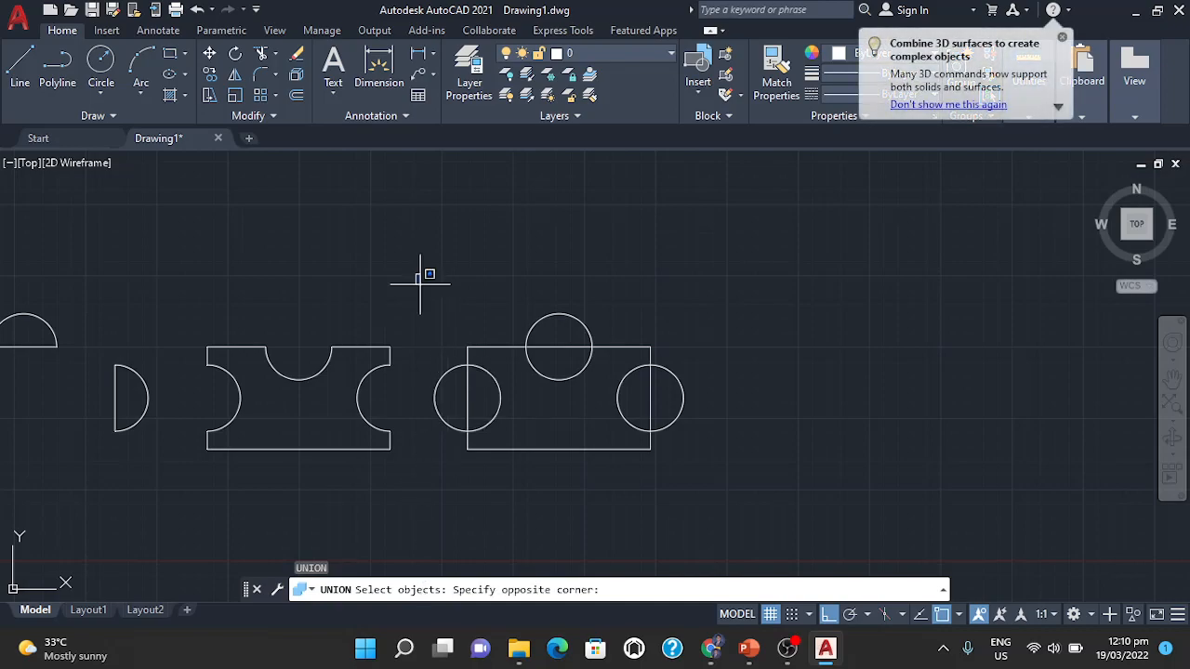
left_click(715, 502)
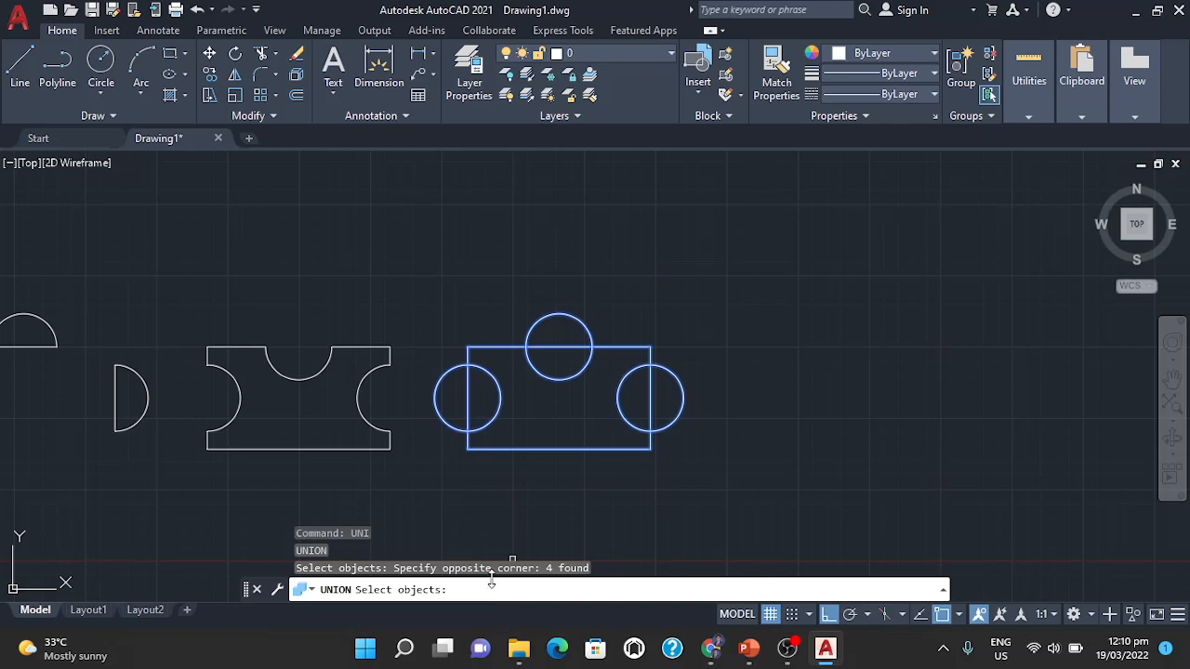
key("Return")
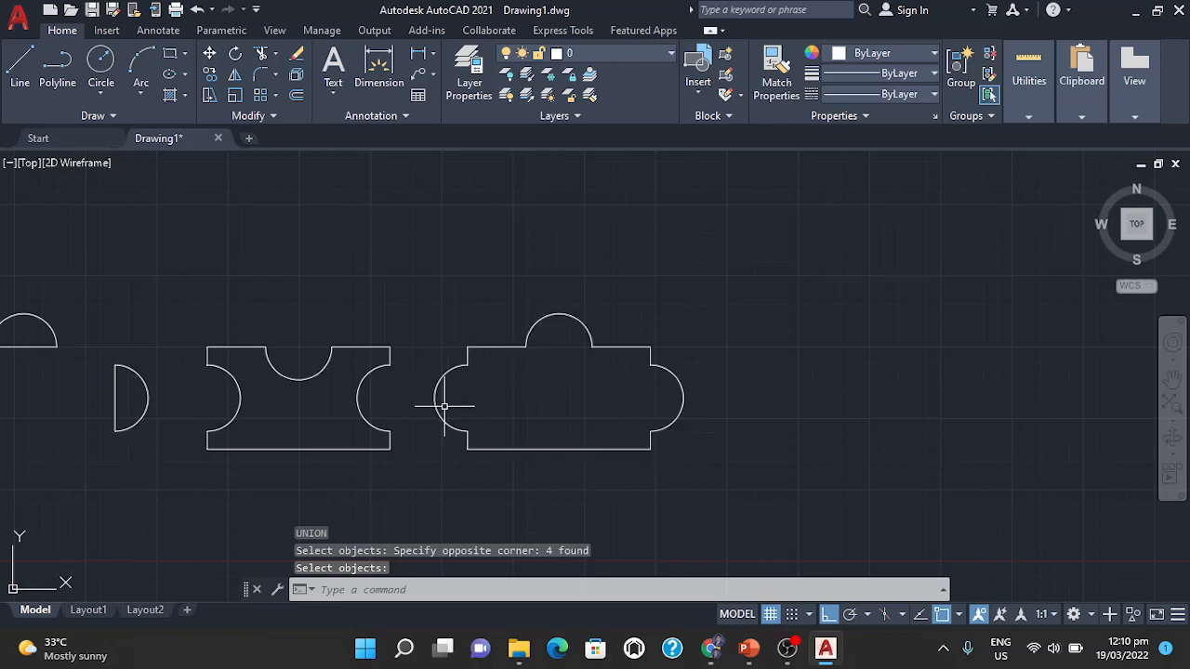
- Draw a new rectangle in the empty space below the second figure's half circles, about as wide as the first figure's rectangle
mouse_move(438, 292)
middle_mouse_down()
mouse_move(486, 252)
mouse_move(982, 288)
mouse_move(890, 276)
middle_mouse_up()
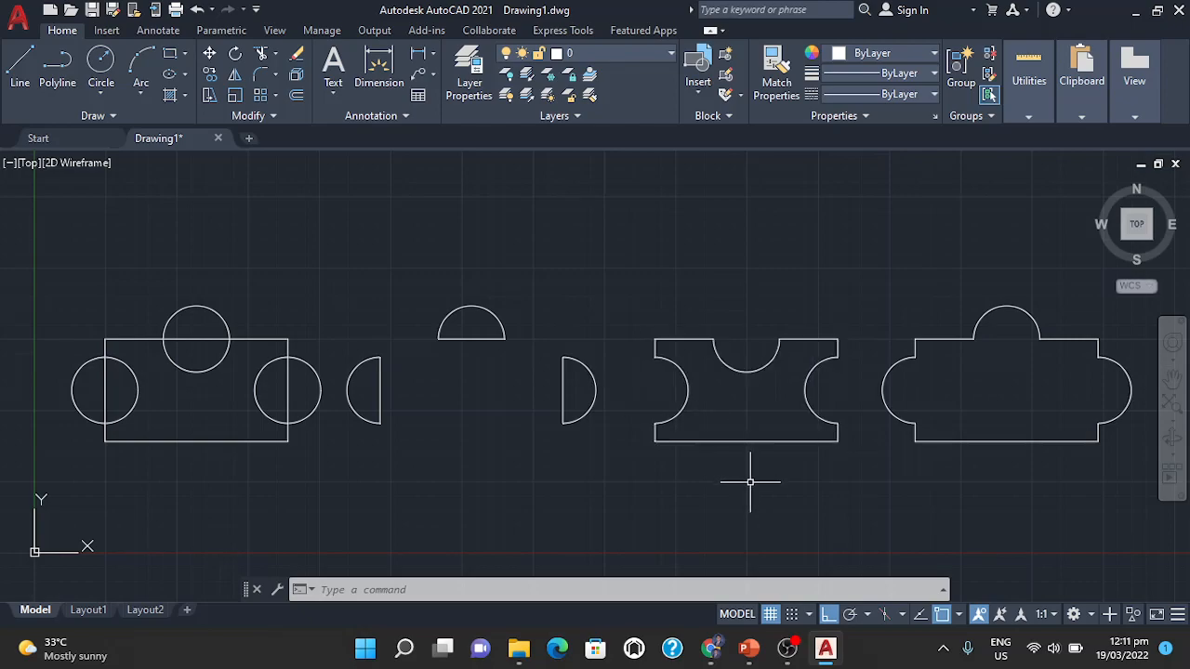
middle_click_drag(750, 481, 420, 483)
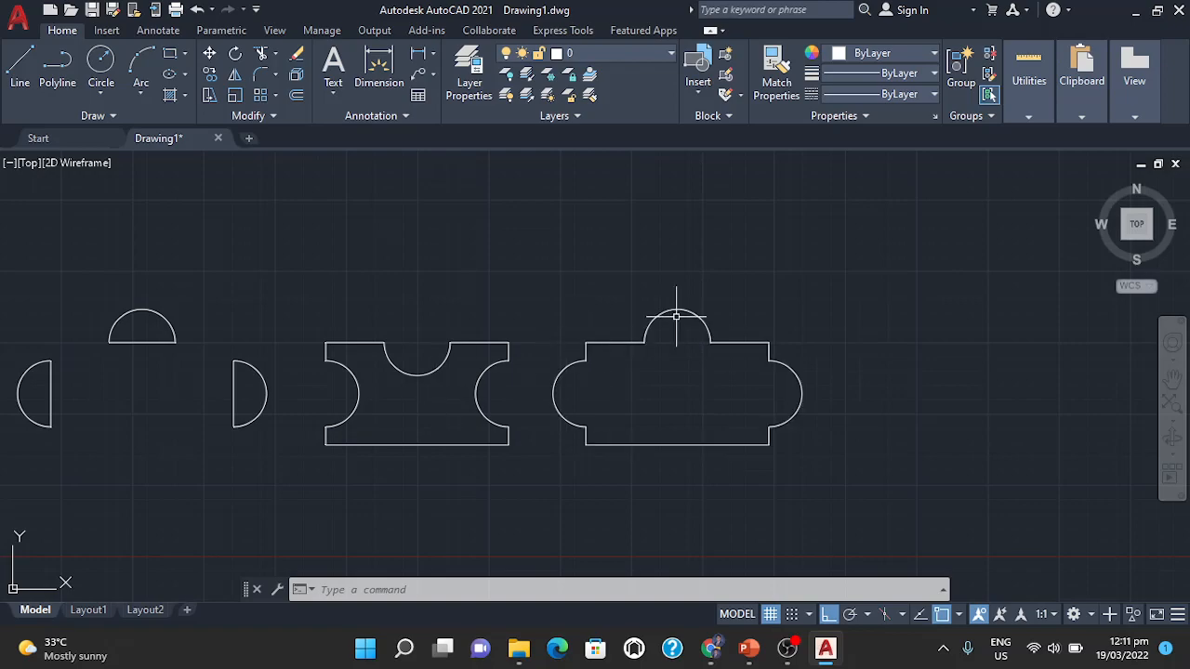
middle_click_drag(614, 481, 951, 359)
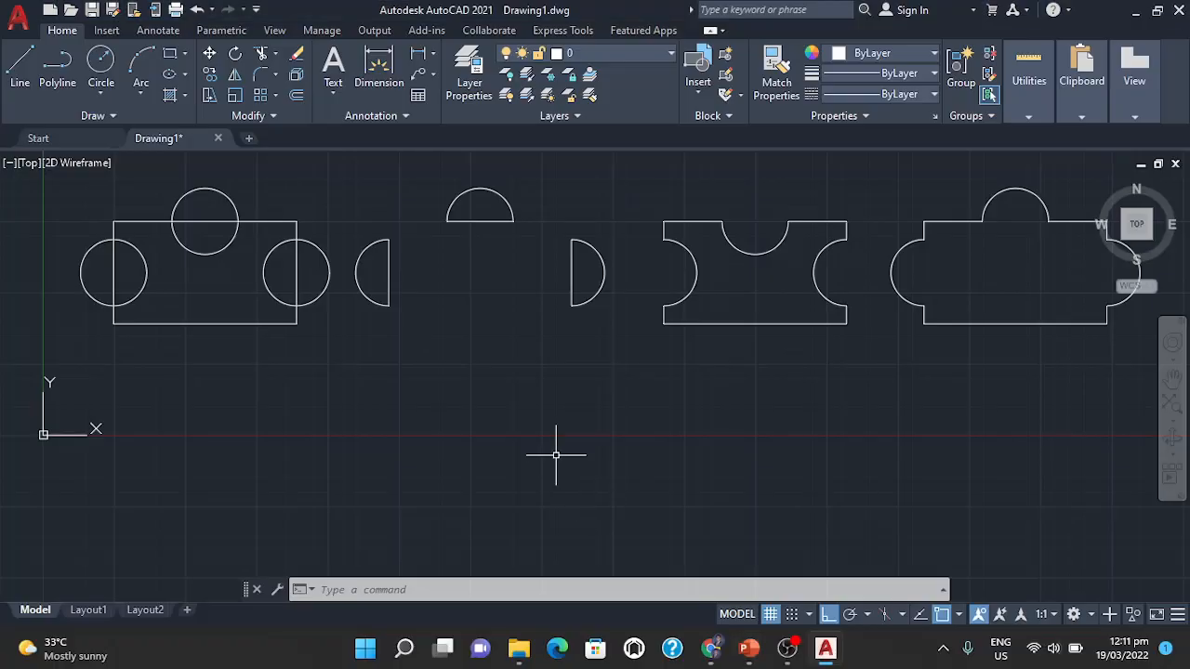
middle_click_drag(553, 457, 522, 398)
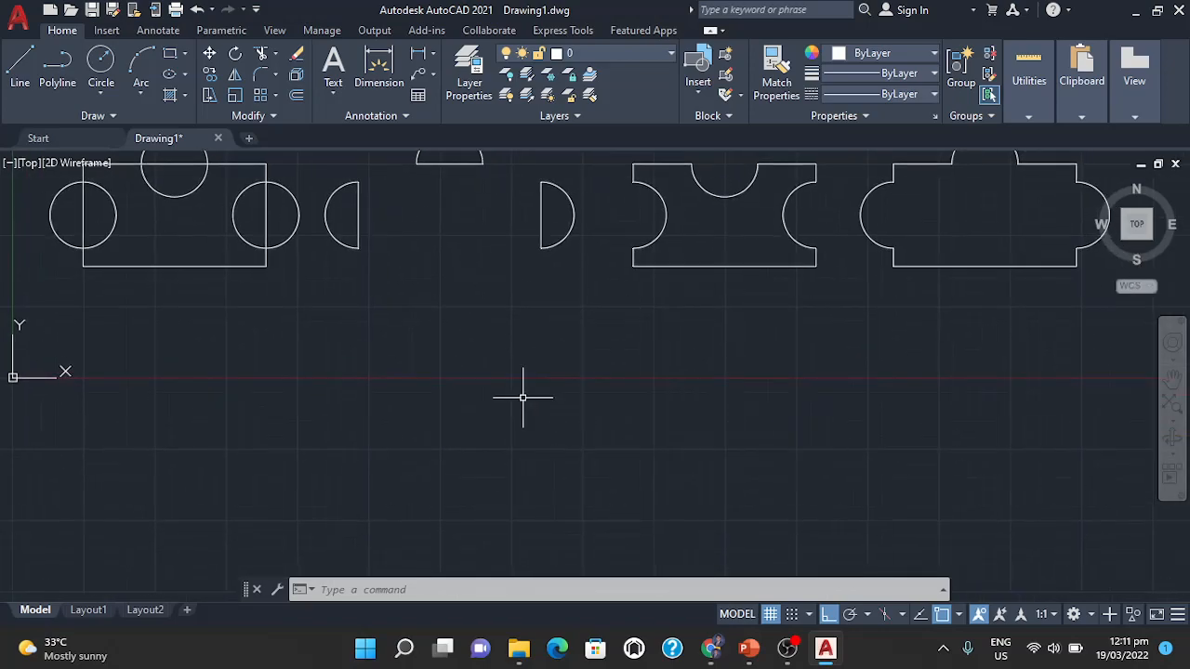
type("rec")
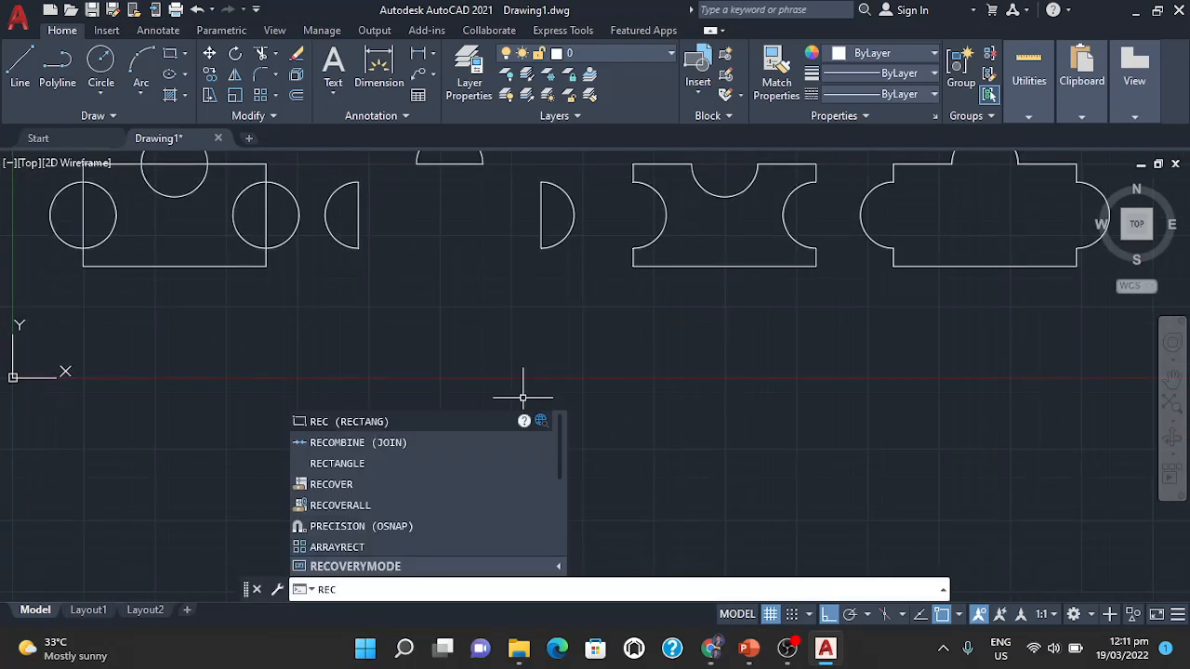
key("Return")
left_click(326, 360)
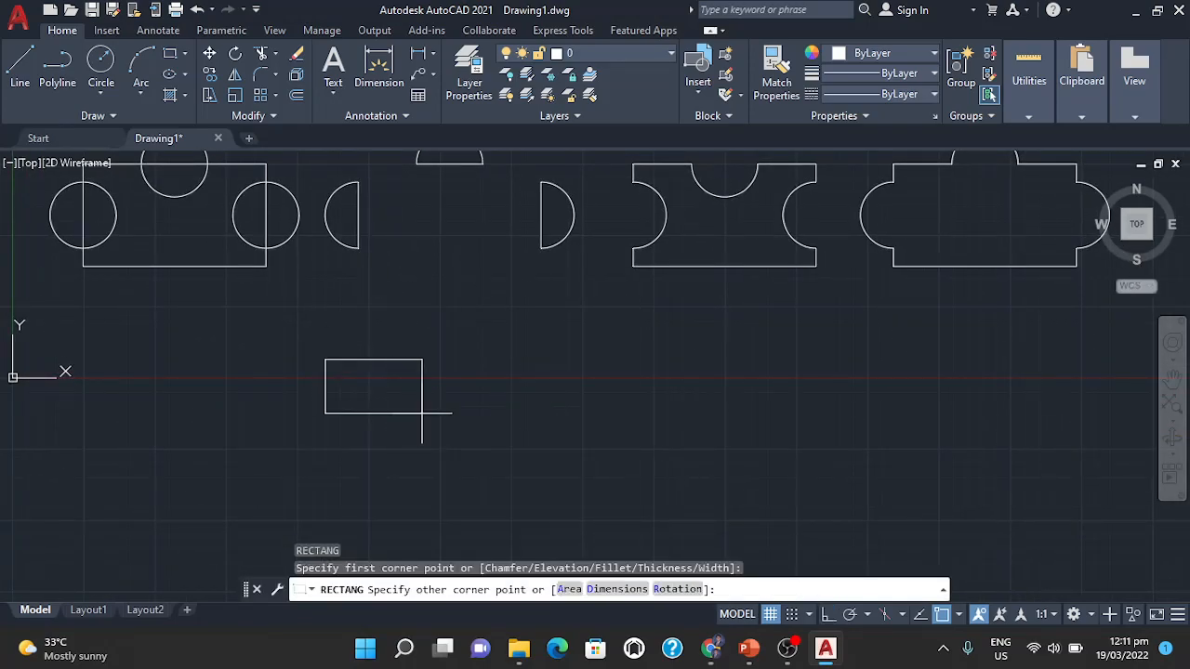
left_click(509, 444)
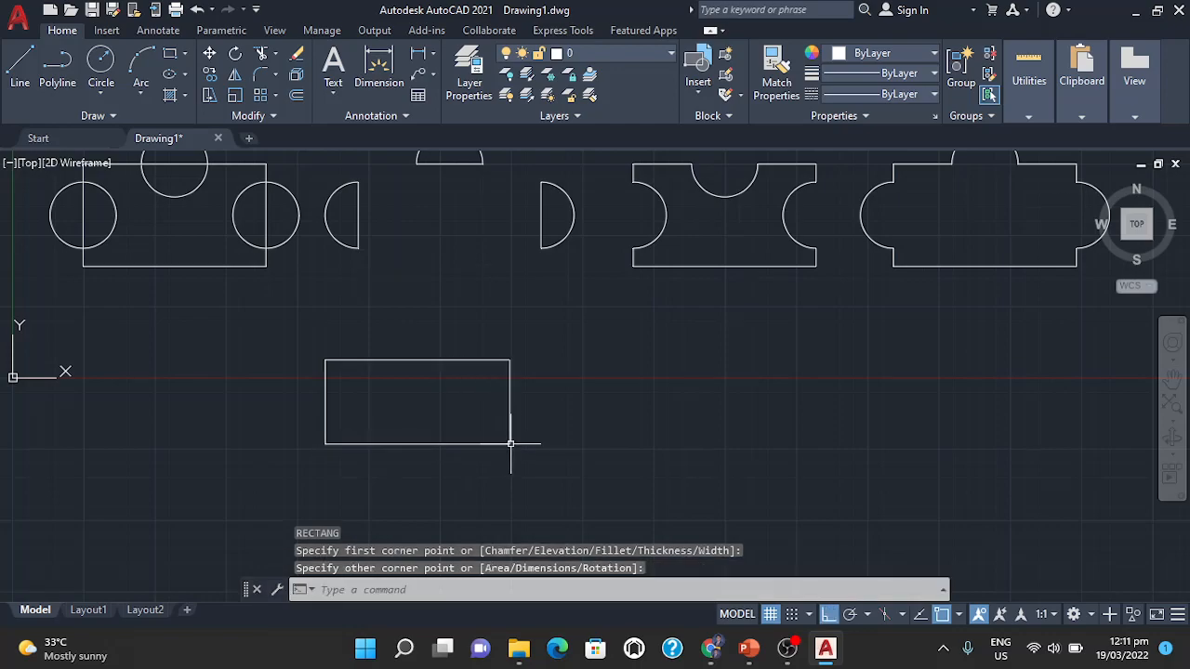
- Consult the Ex. 2 figure on the PowerPoint slide and draw a circle centred on the new rectangle's right edge midpoint, extending beyond its height
key("alt+Tab")
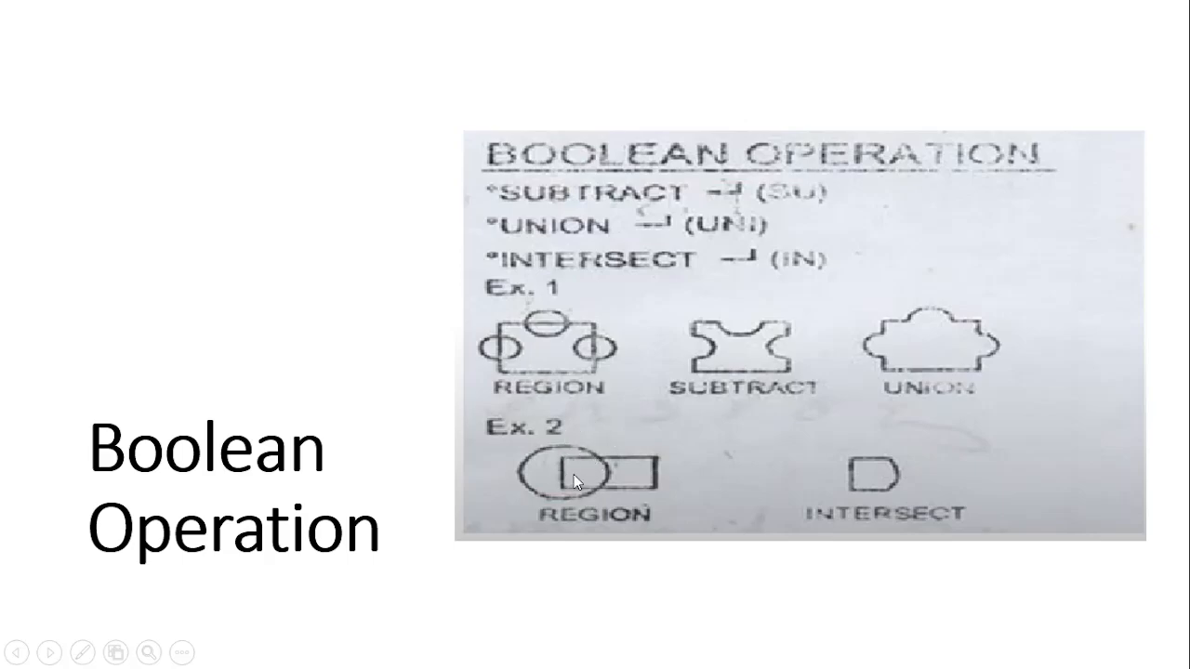
key("alt+Tab")
type("c")
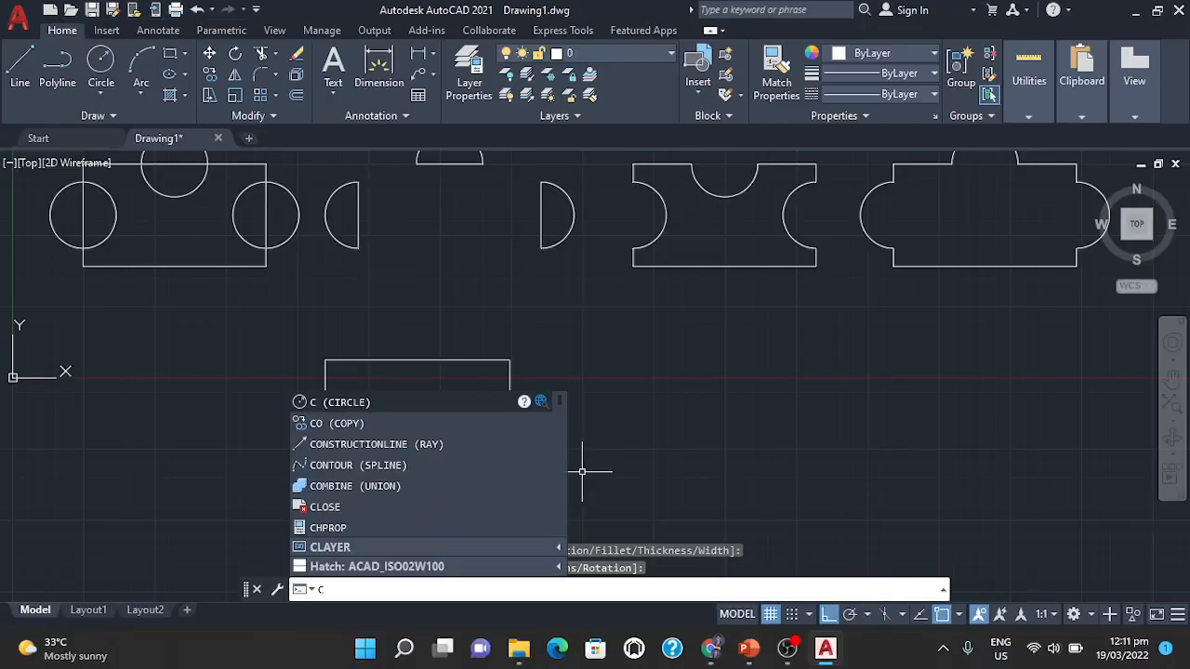
key("Return")
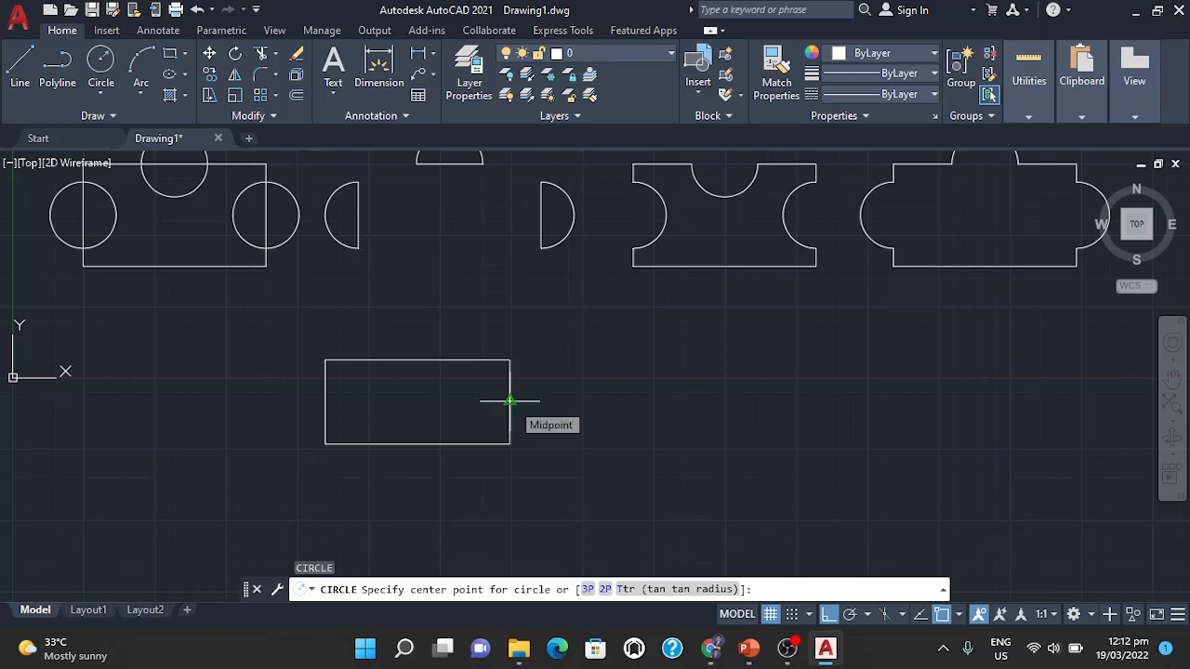
key("alt+Tab")
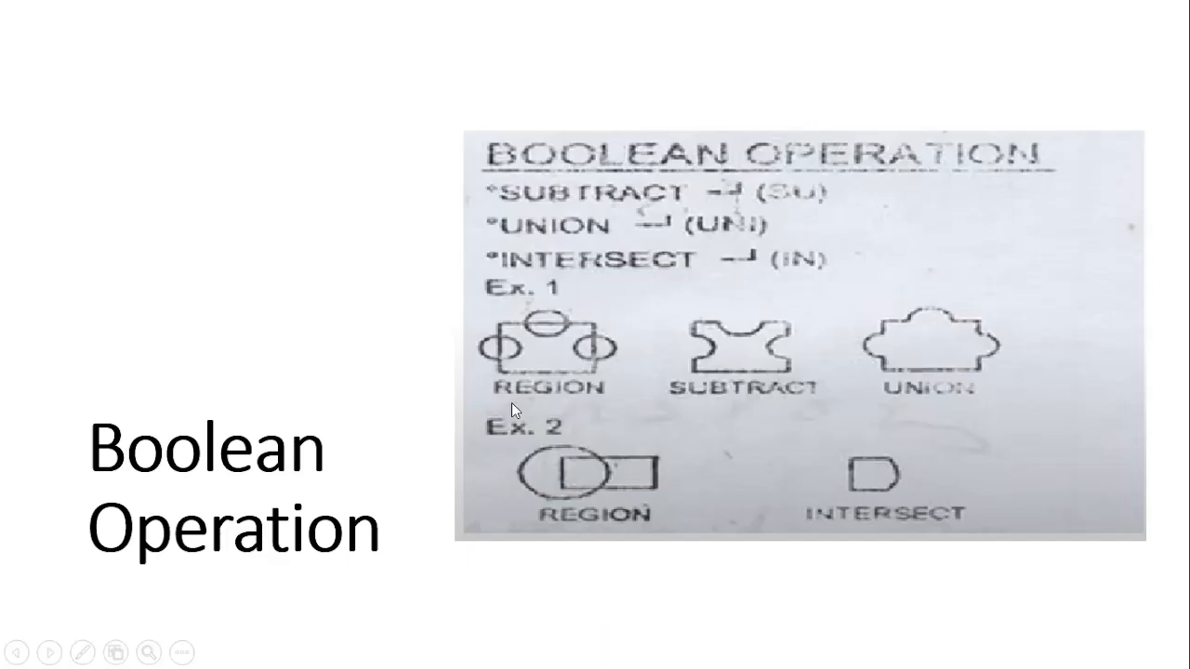
key("alt+Tab")
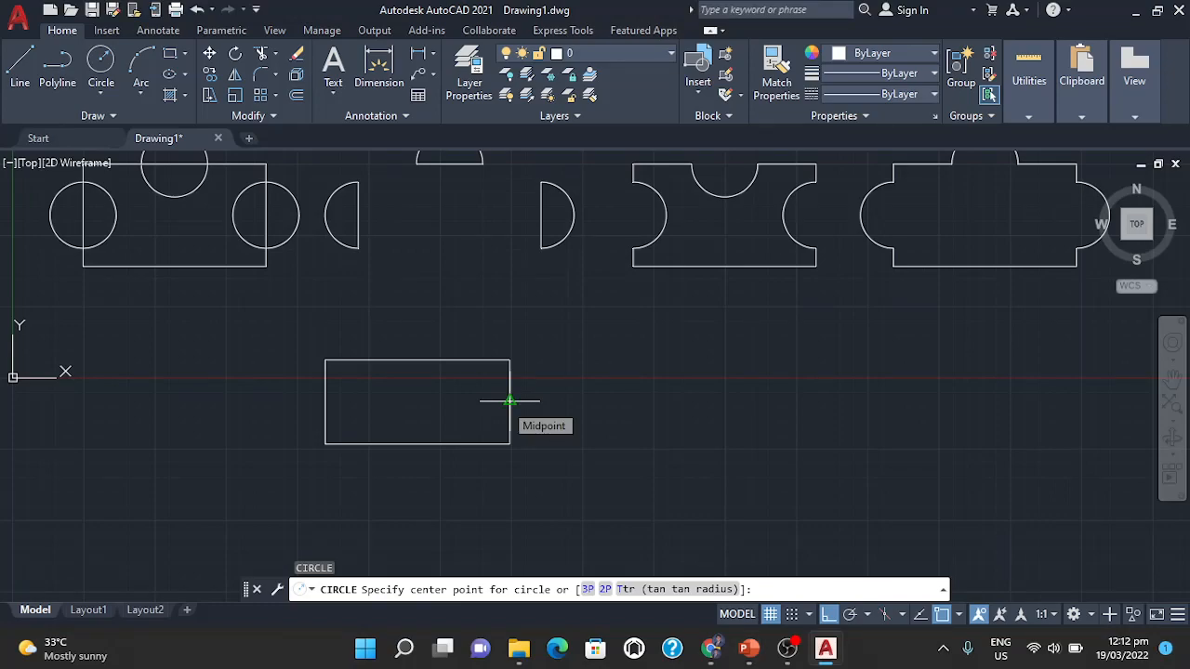
left_click(509, 400)
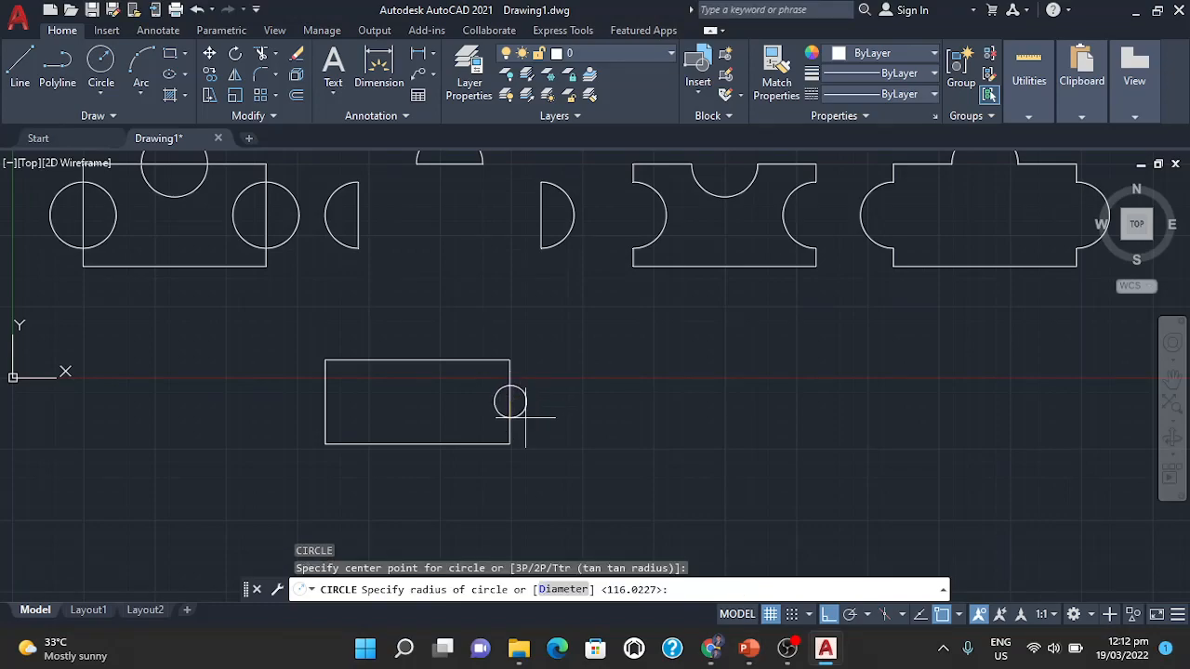
left_click(605, 484)
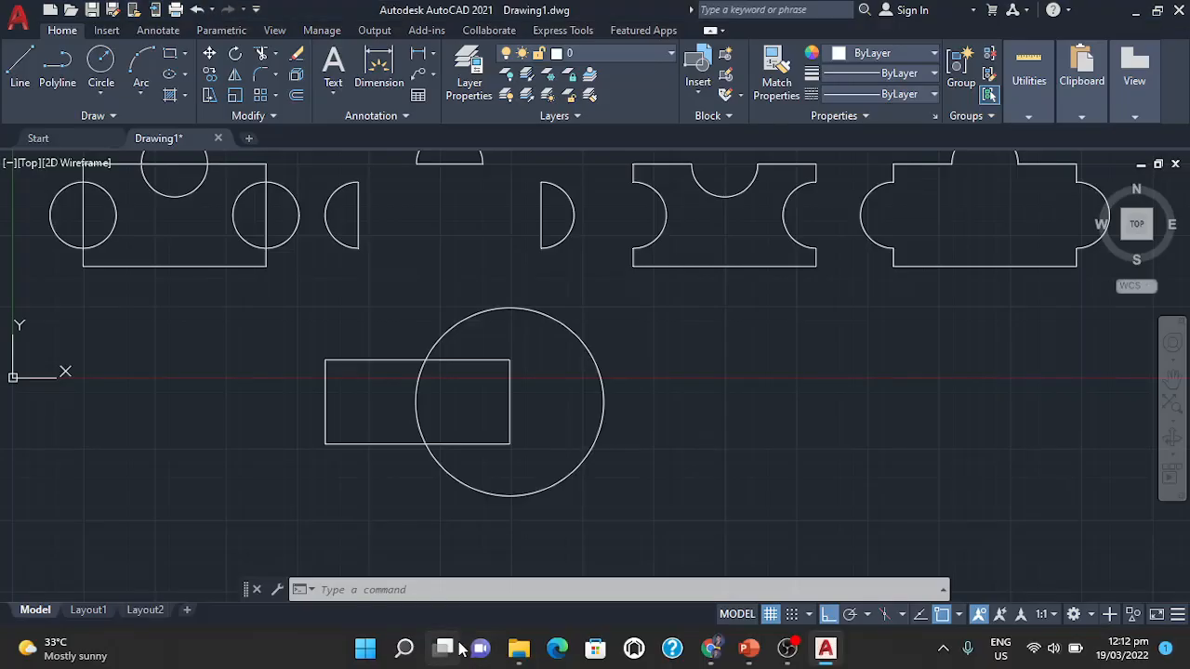
- Try to intersect the new rectangle with the overlapping circle using the Intersect command
type("IN")
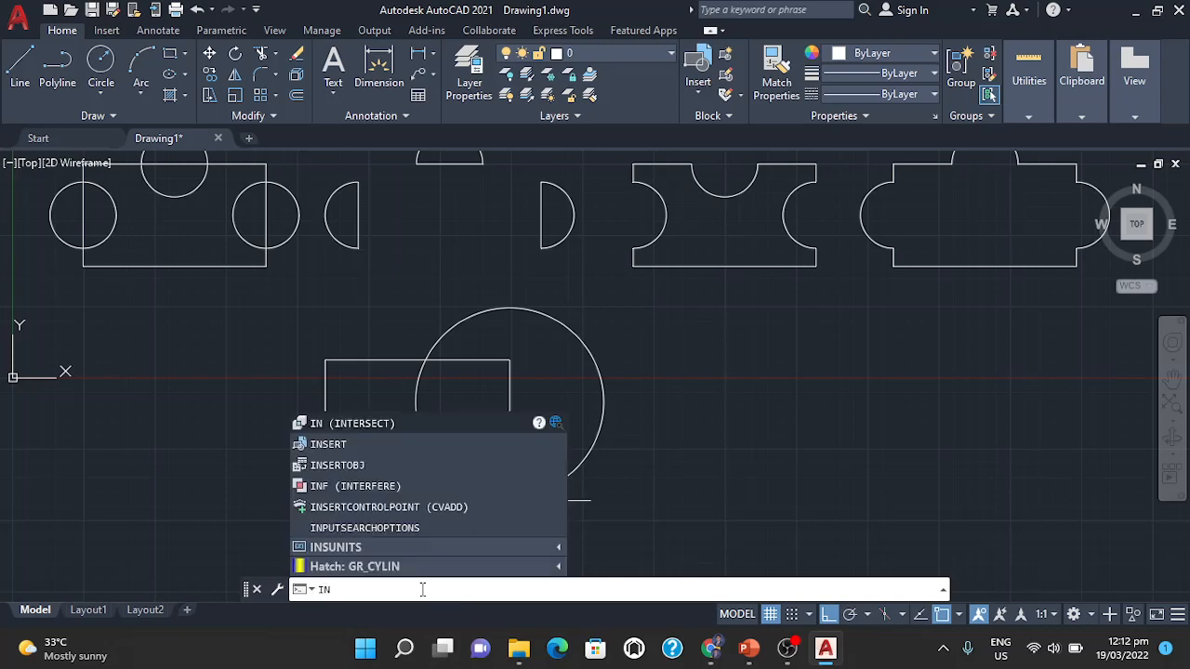
key("Return")
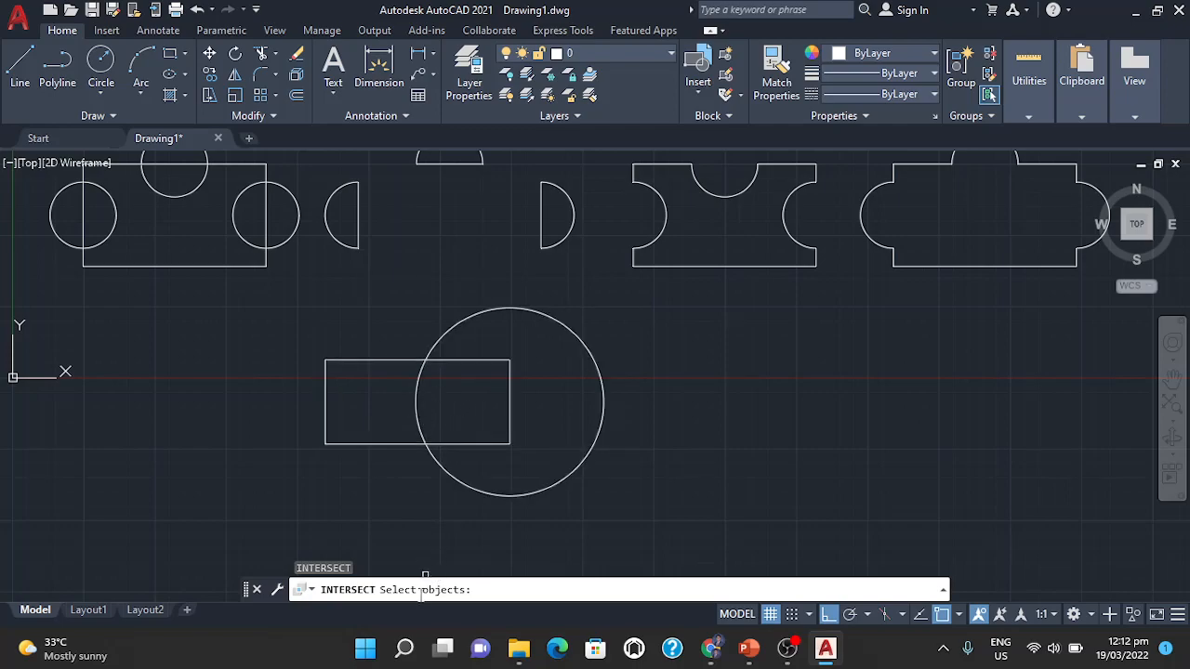
left_click(374, 446)
left_click(437, 461)
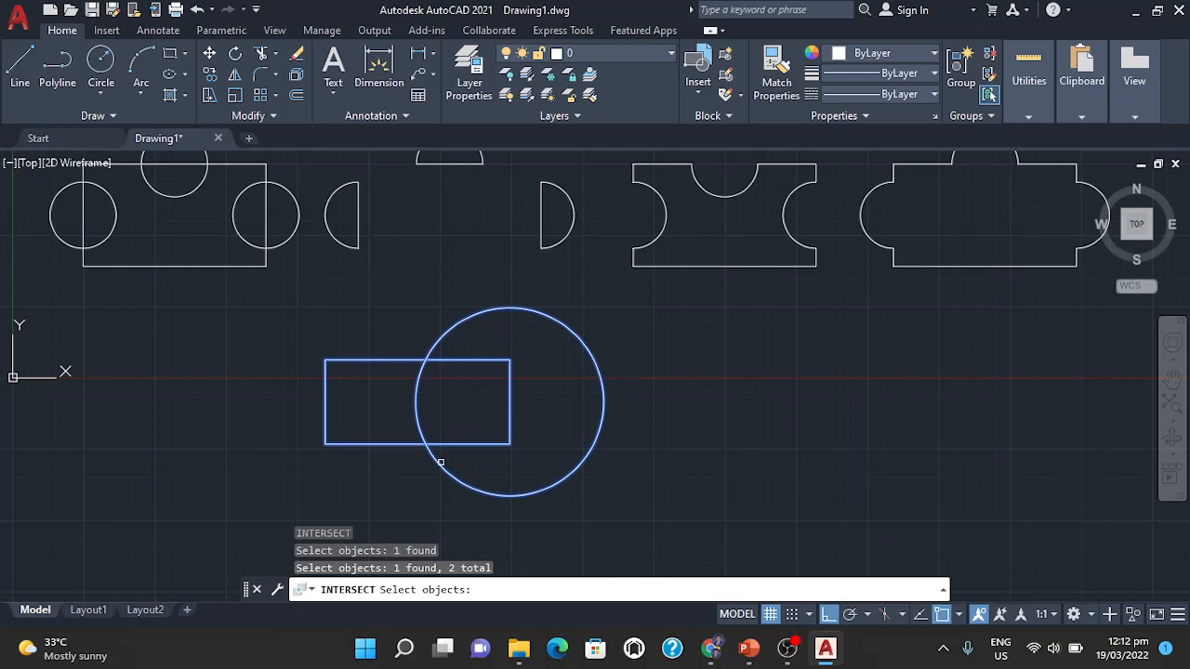
key("Return")
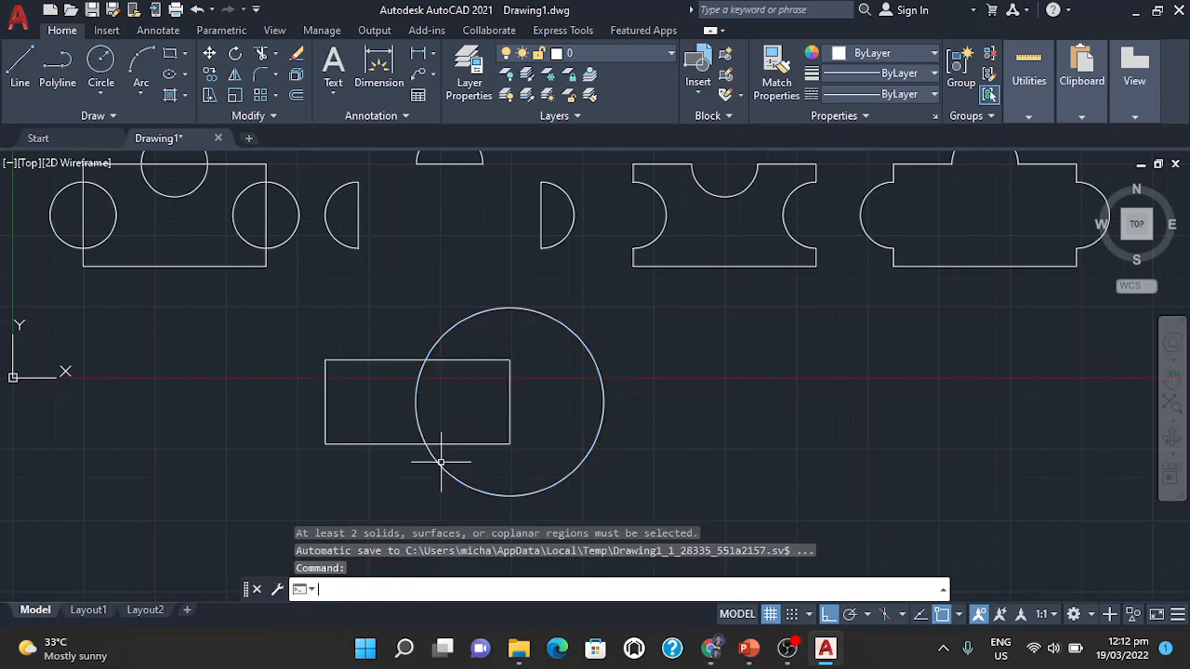
- Convert the new rectangle and its overlapping circle into regions with the Region command
left_click(389, 592)
type("REGI")
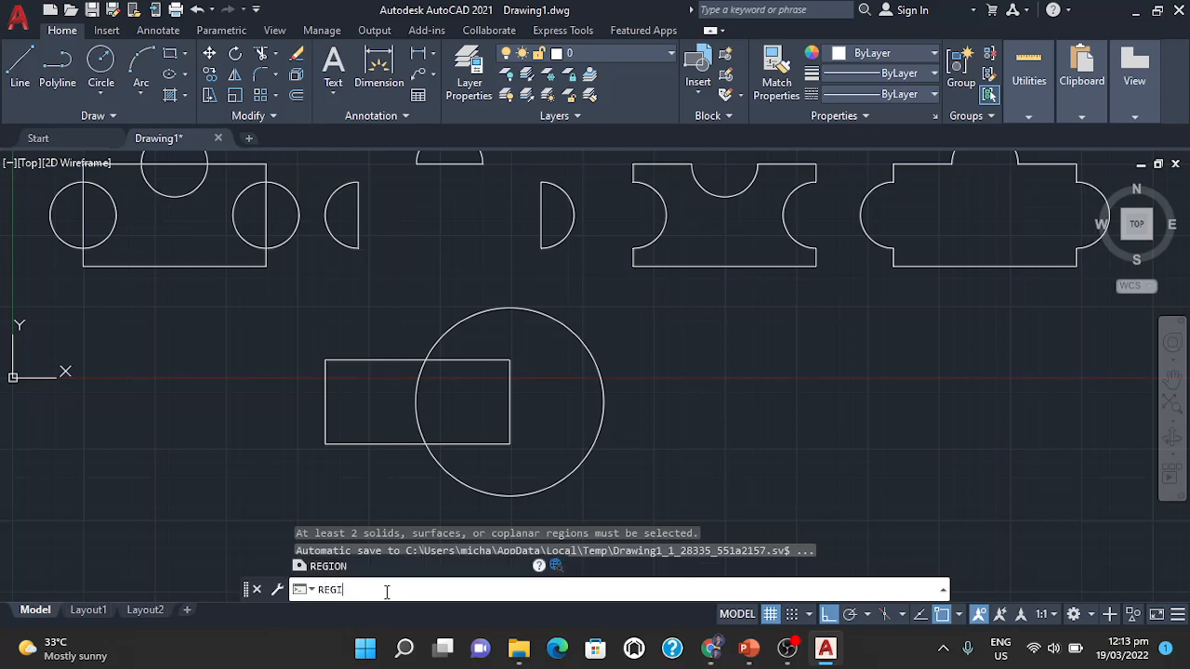
key("BackSpace")
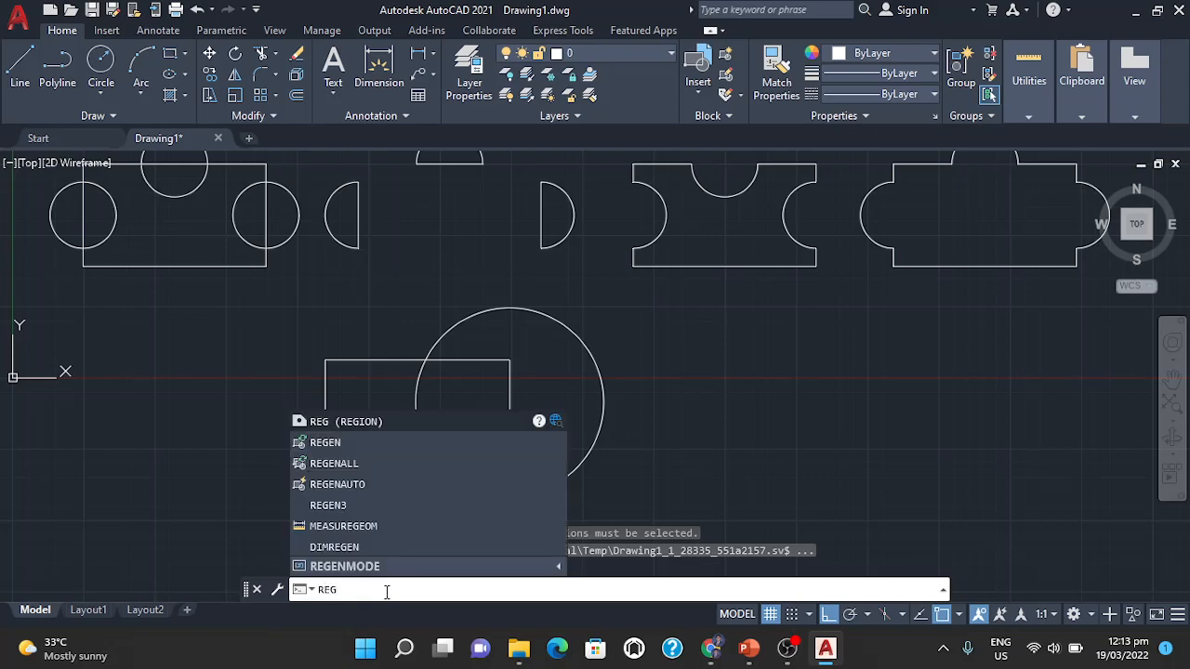
key("Return")
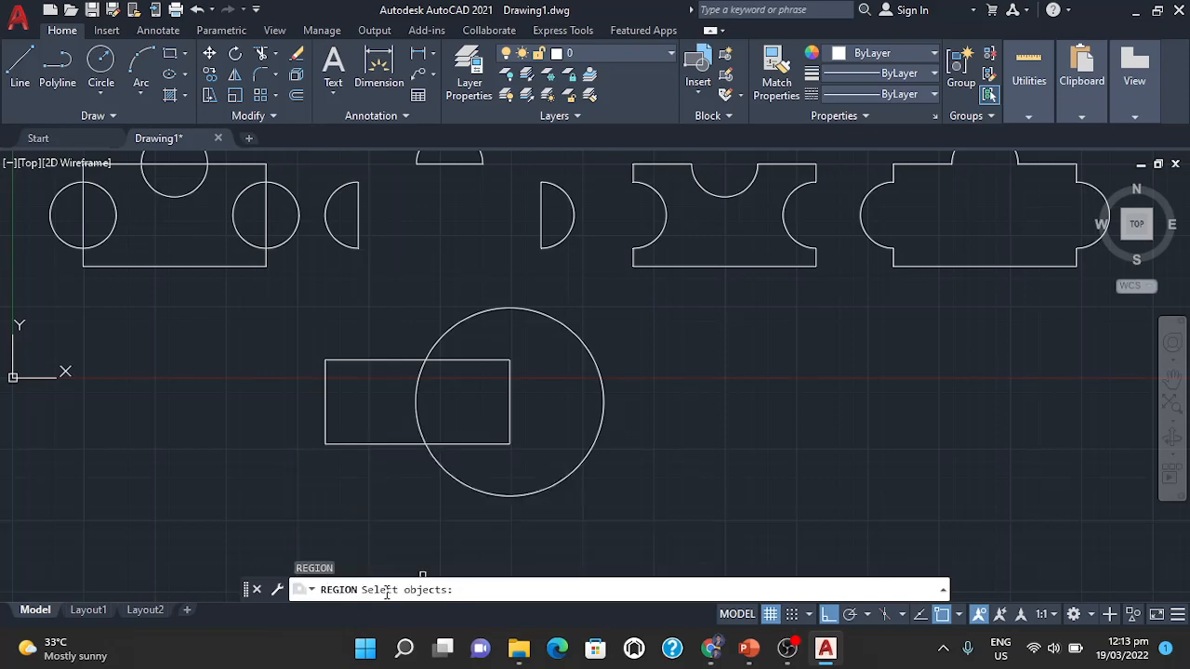
left_click(281, 281)
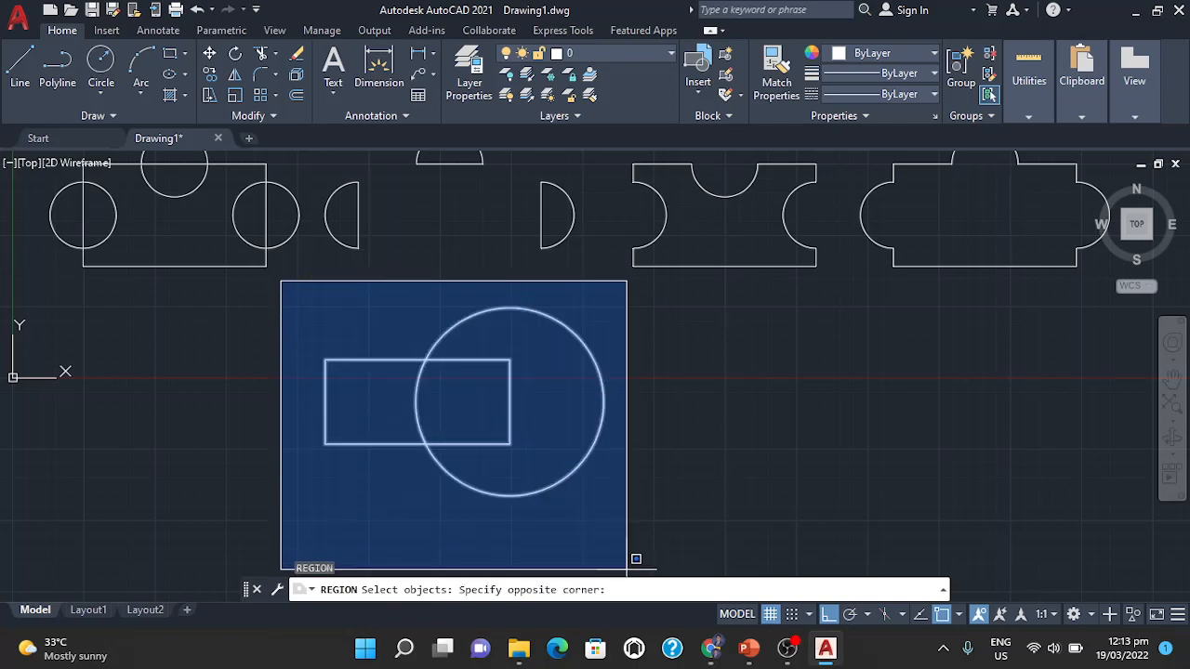
left_click(626, 568)
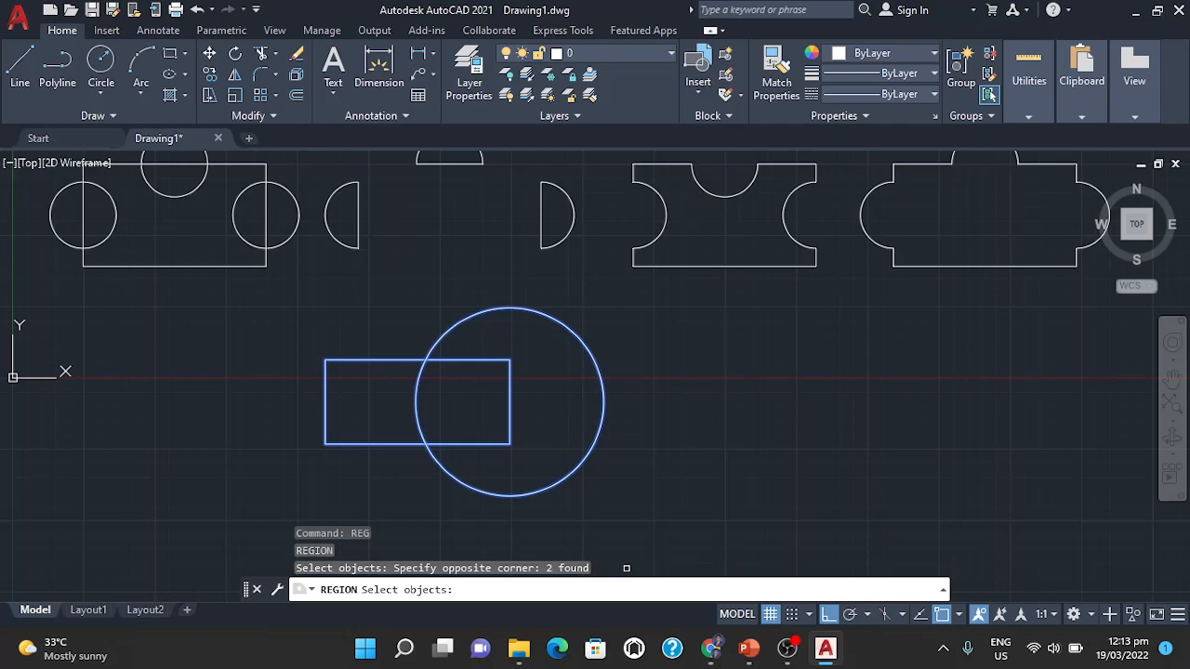
key("Return")
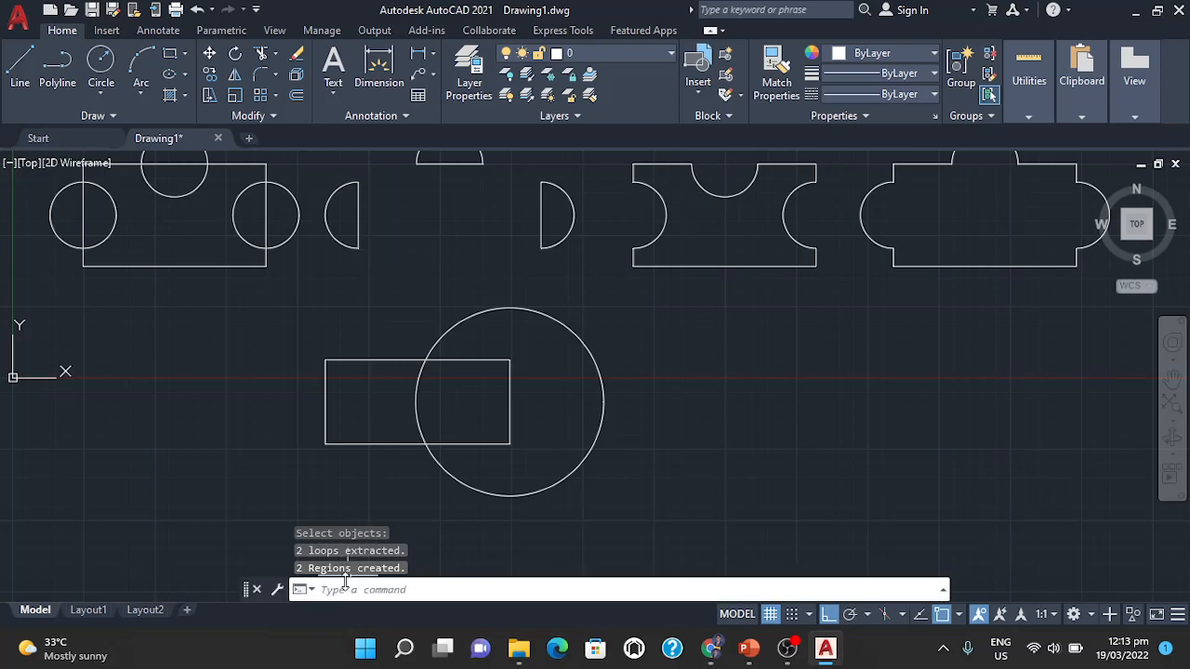
- Intersect the rectangle and circle regions by picking each one individually, and undo the intersection
left_click(359, 596)
key("Return")
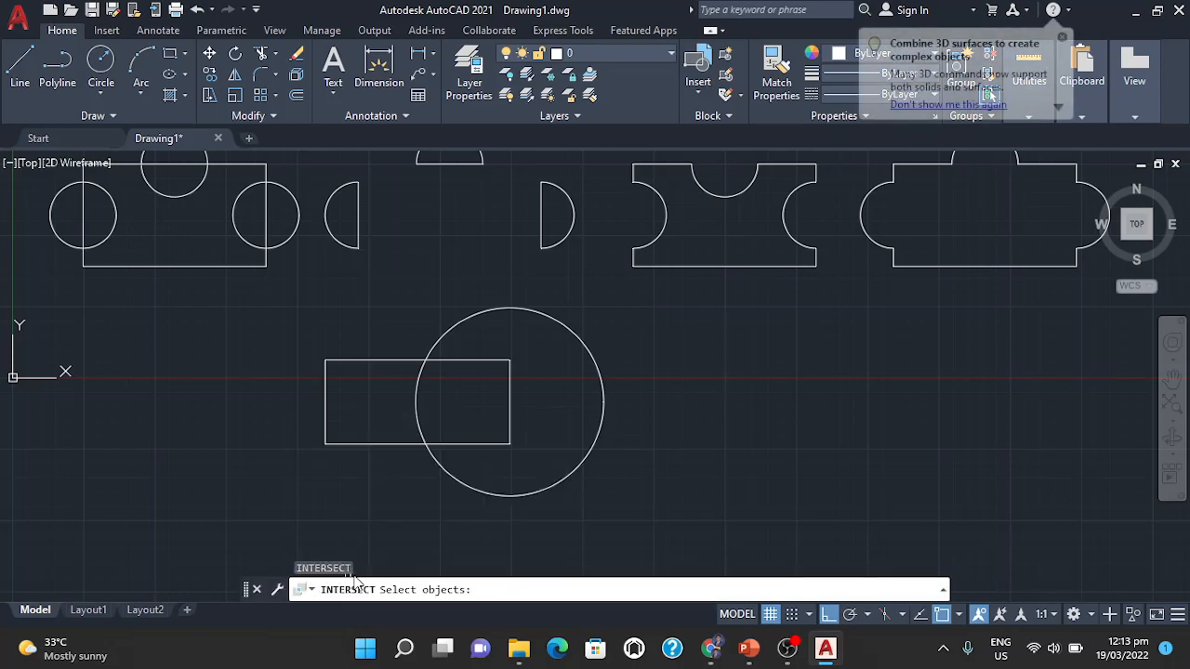
left_click(363, 443)
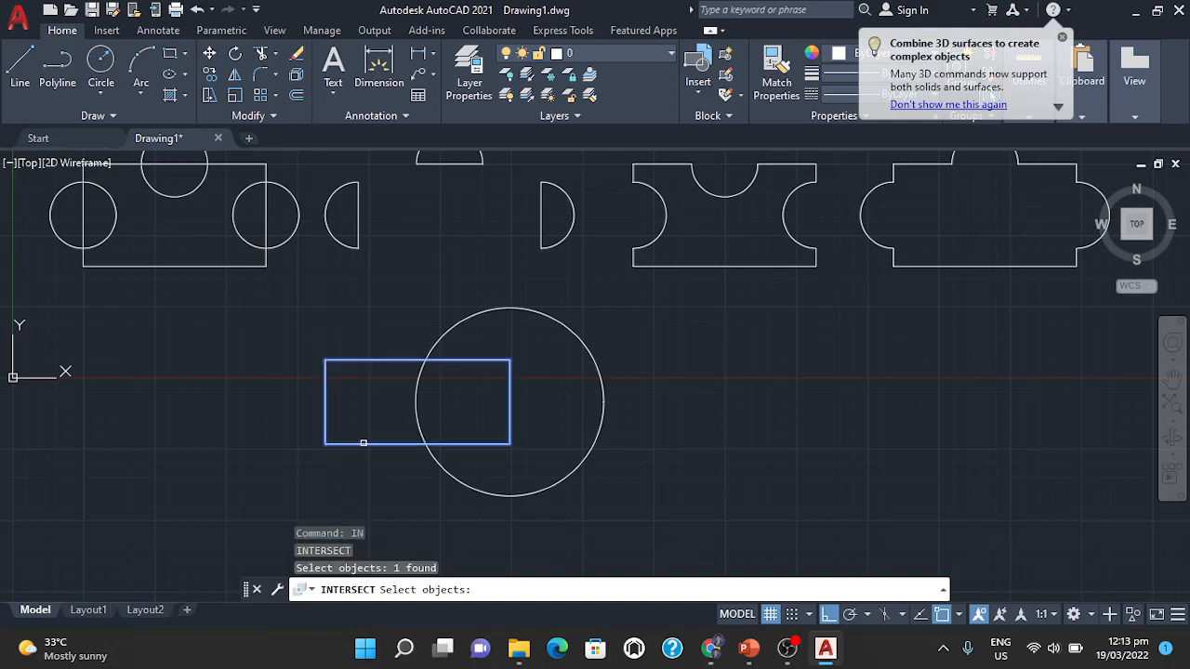
left_click(448, 475)
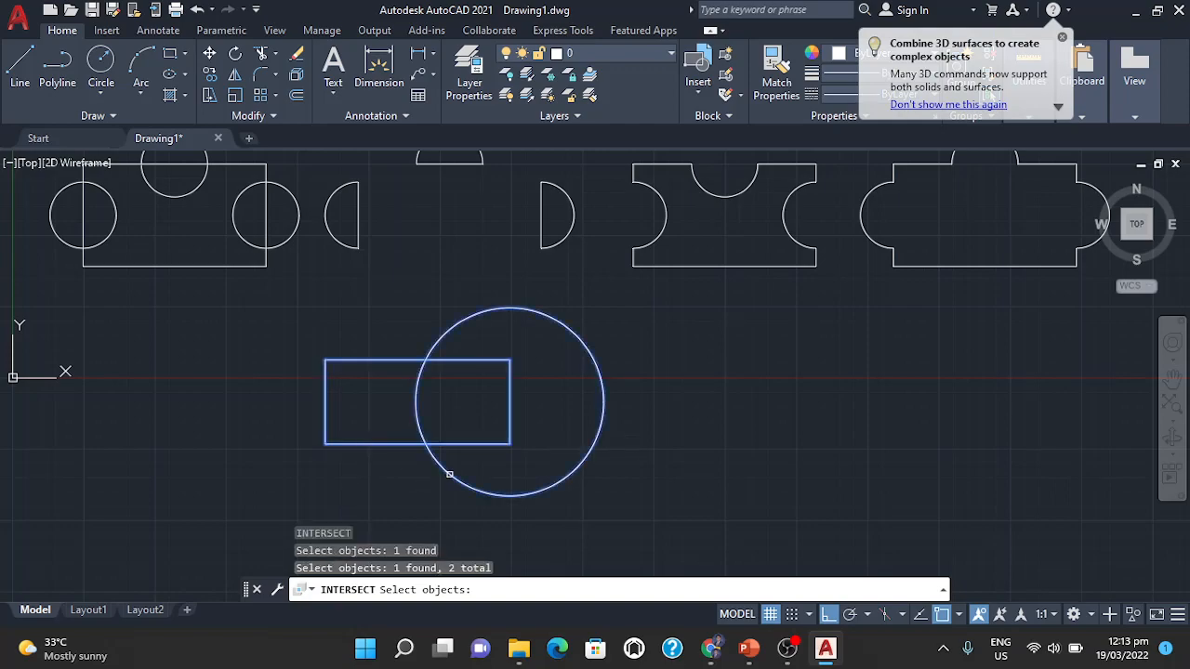
key("Return")
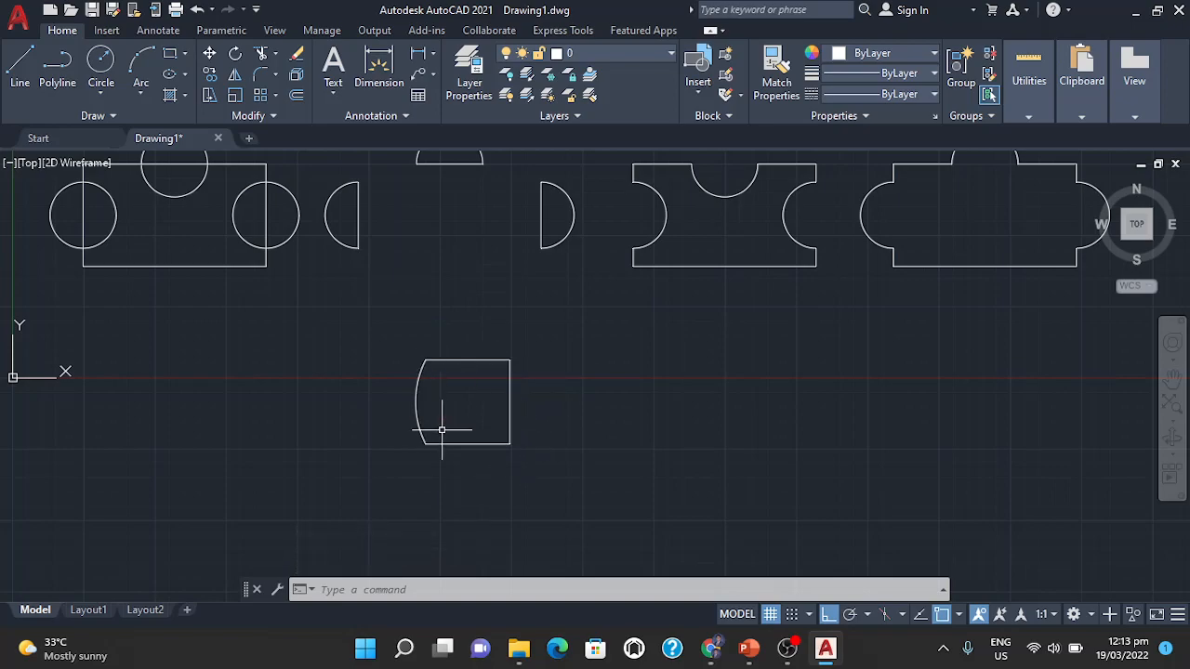
type("U")
key("Return")
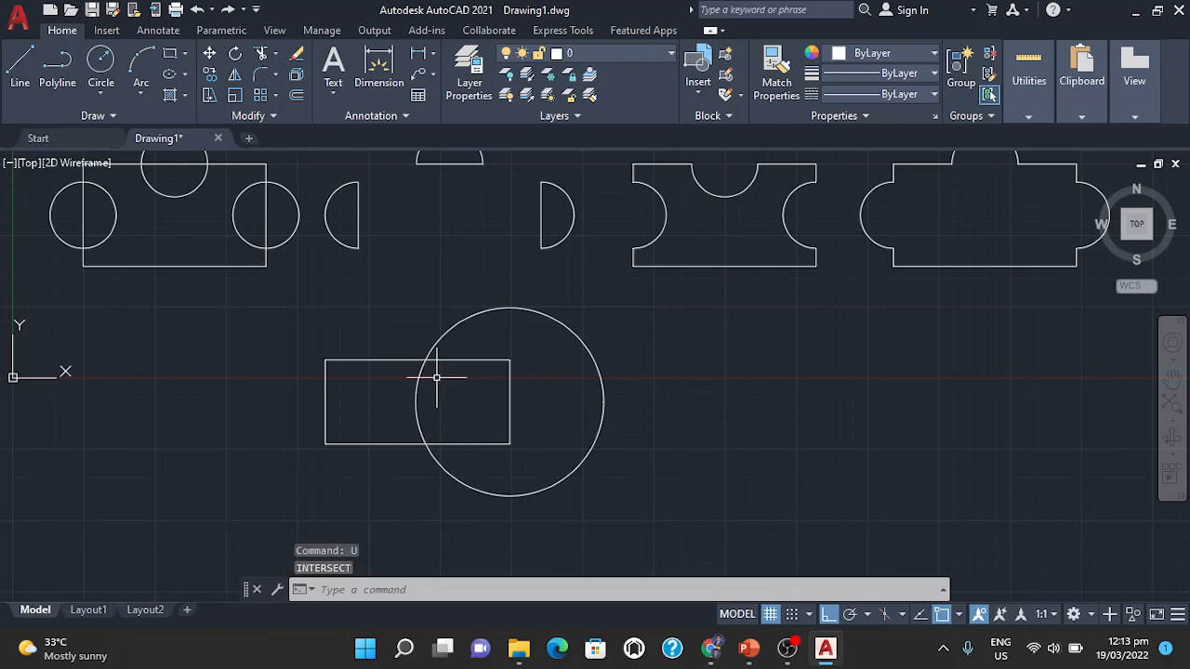
- Intersect the rectangle and circle regions, selecting both together with one window, to keep only their overlapping area
left_click(392, 591)
type("I")
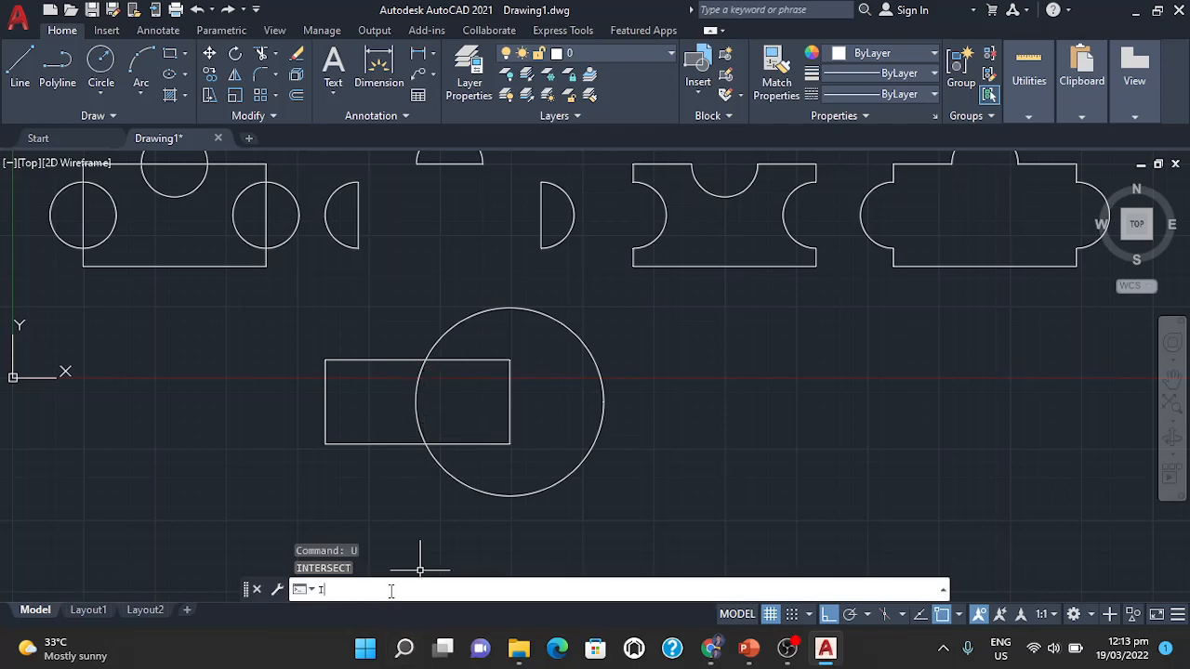
type("N")
key("Return")
left_click(284, 291)
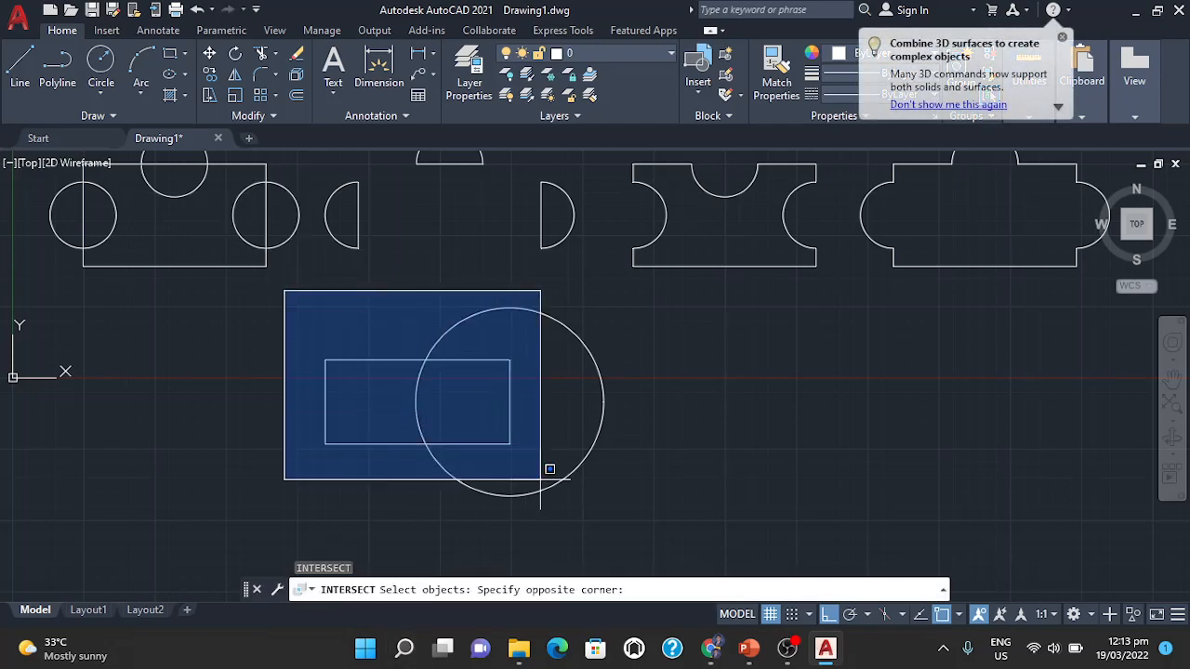
left_click(633, 544)
key("Return")
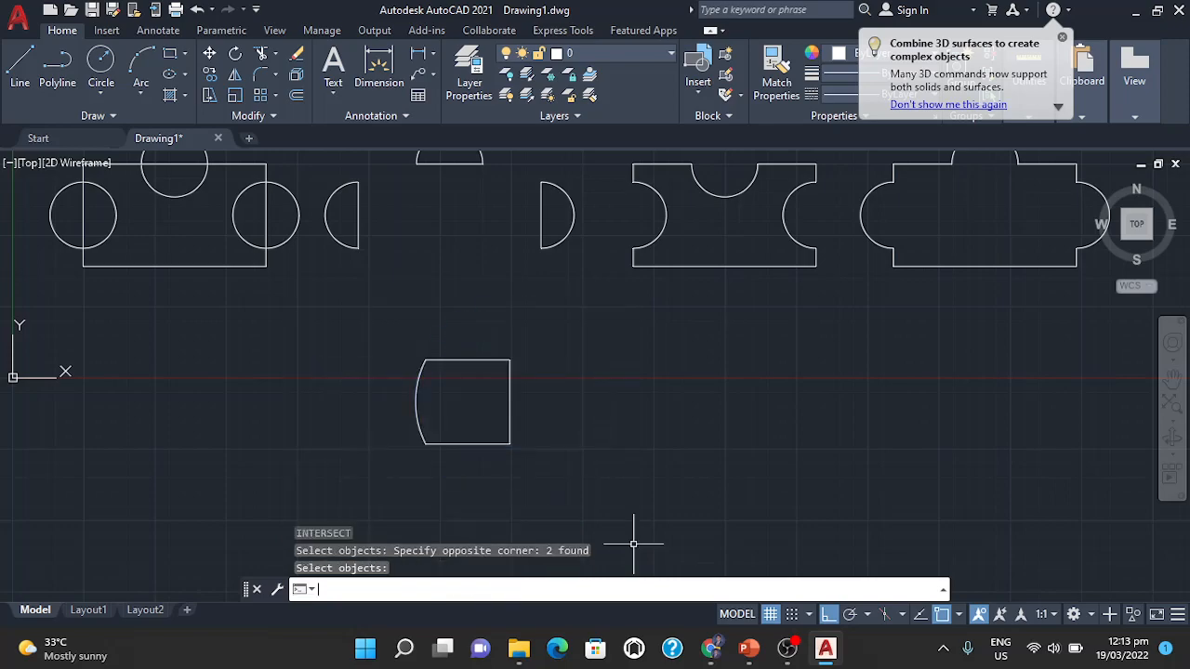